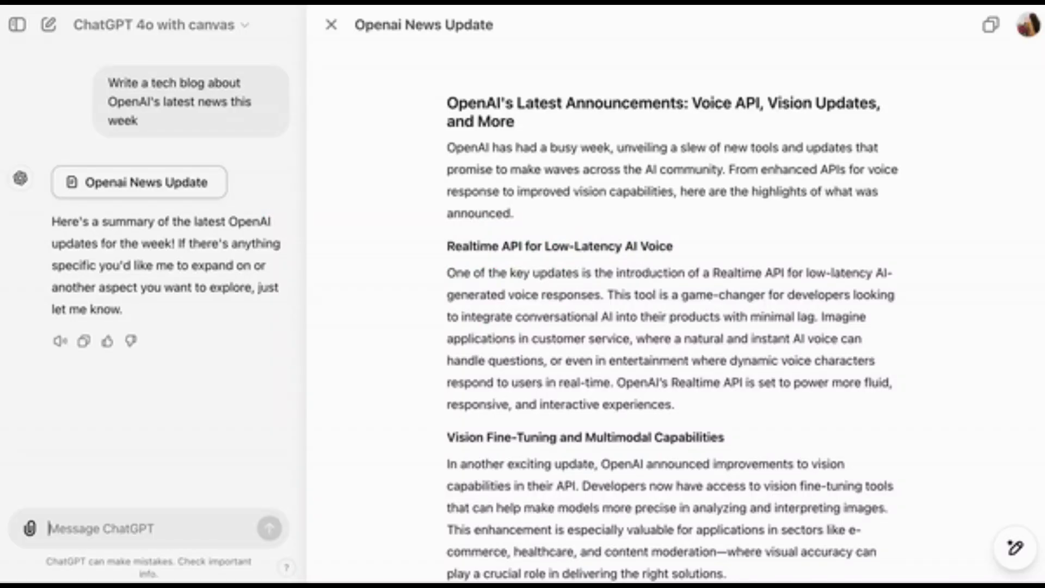
Step: Ask ChatGPT to translate the OpenAI news blog into Chinese by sending the message "翻译为中文"
{"action": "type", "text": "fanyiwei"}
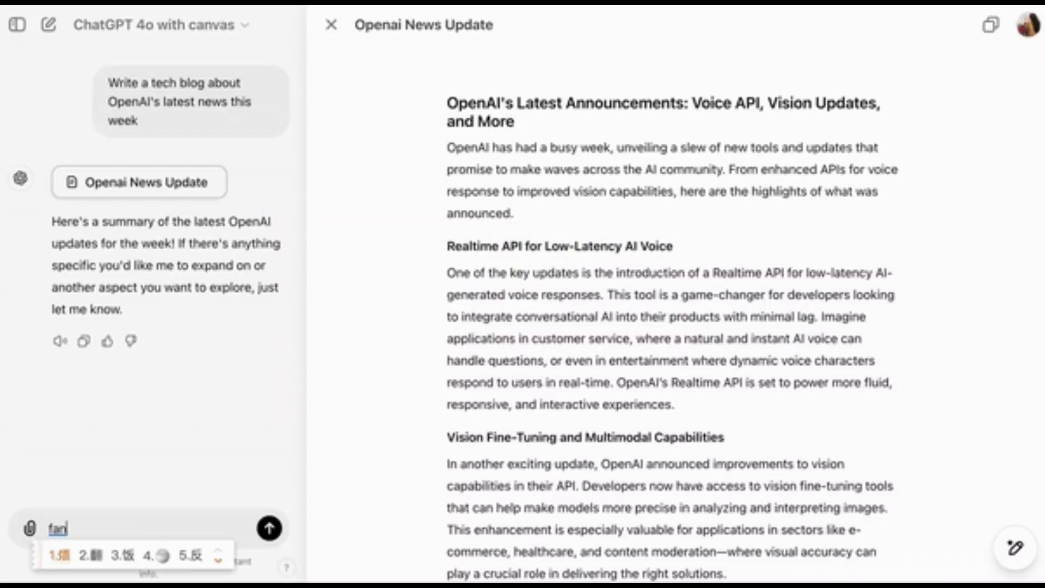
{"action": "key", "text": "space"}
{"action": "type", "text": "zhongwen"}
{"action": "key", "text": "space"}
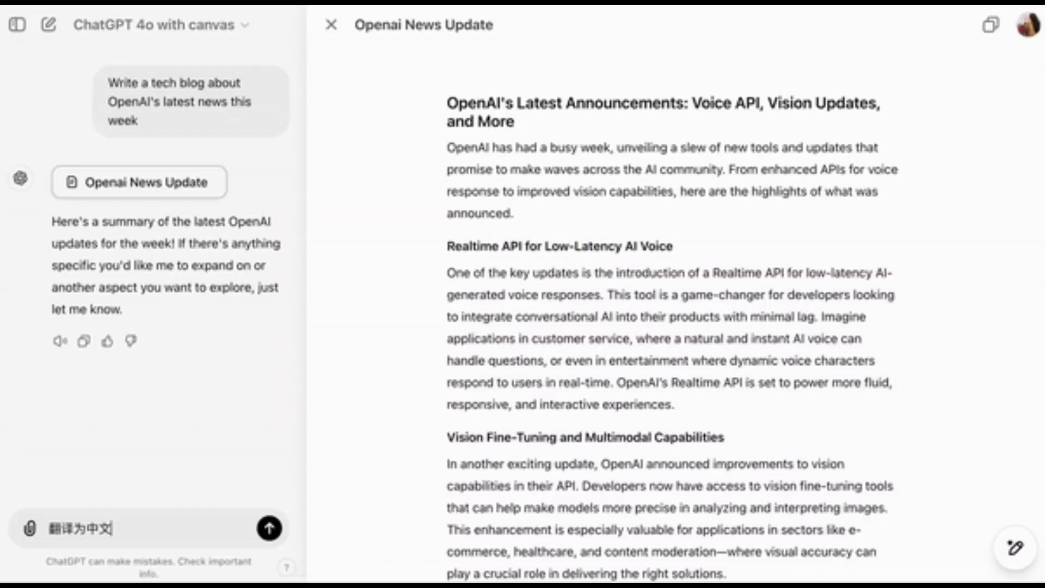
{"action": "key", "text": "Return"}
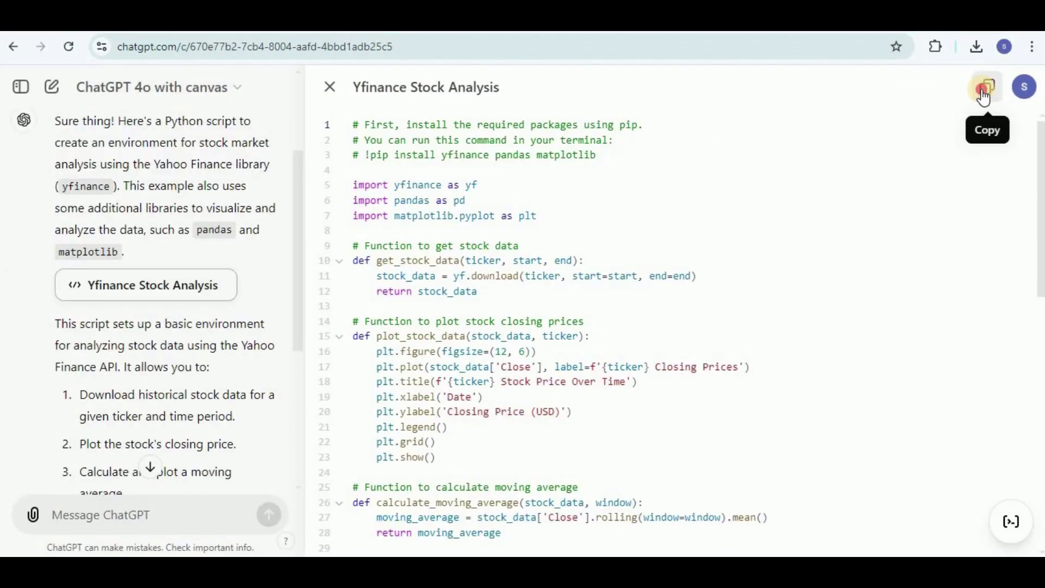
Step: Copy the Yfinance Stock Analysis script from the canvas, paste it into the empty Colab cell and run it
{"action": "left_click", "coordinate": [984, 97]}
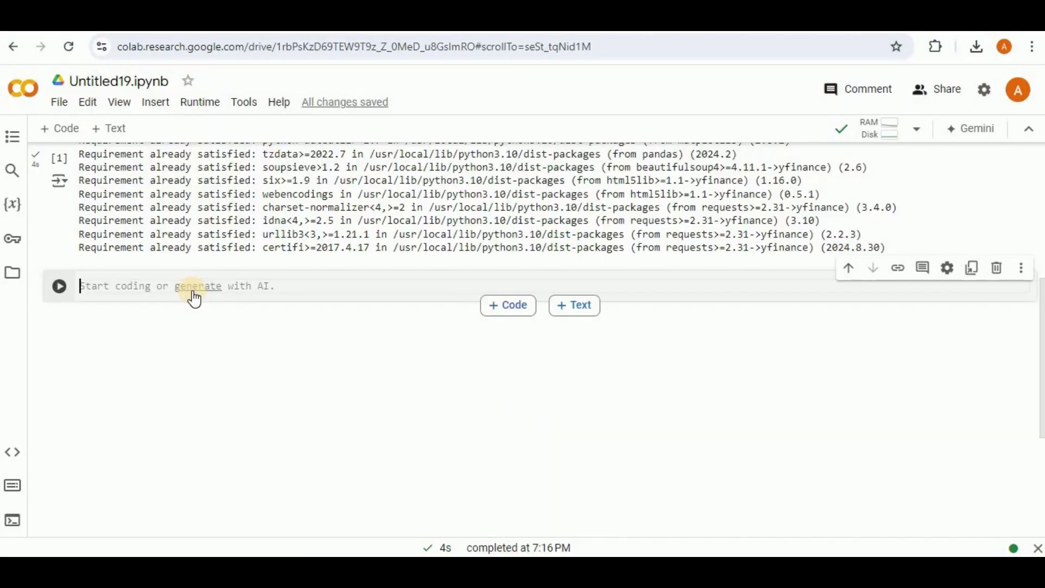
{"action": "key", "text": "ctrl+v"}
{"action": "left_click", "coordinate": [58, 158]}
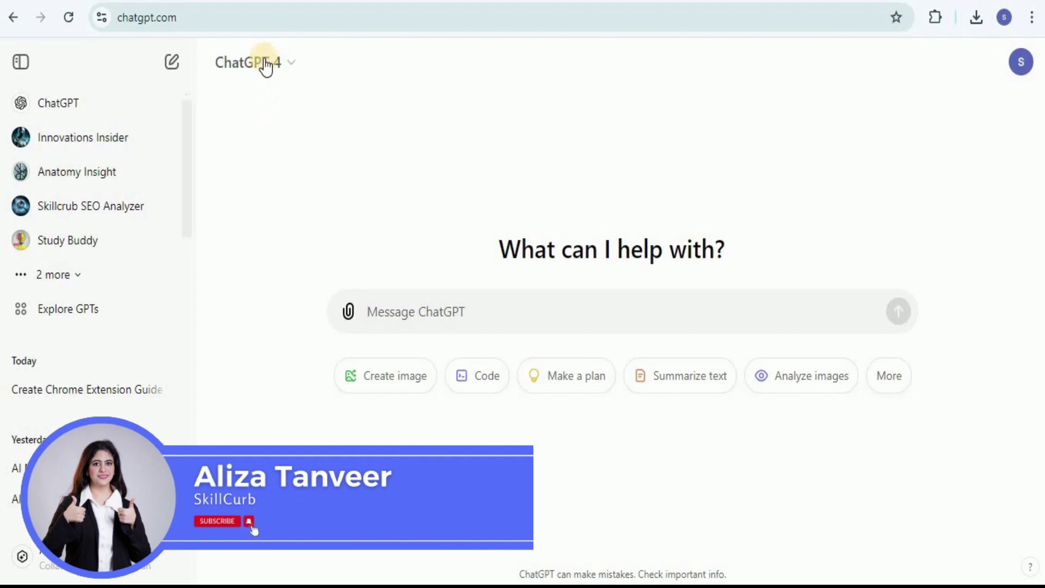
Step: Select GPT-4o with canvas and submit "Generate a code environment to use python in order to do stock market analysis with yahoo finance library"
{"action": "left_click", "coordinate": [289, 65]}
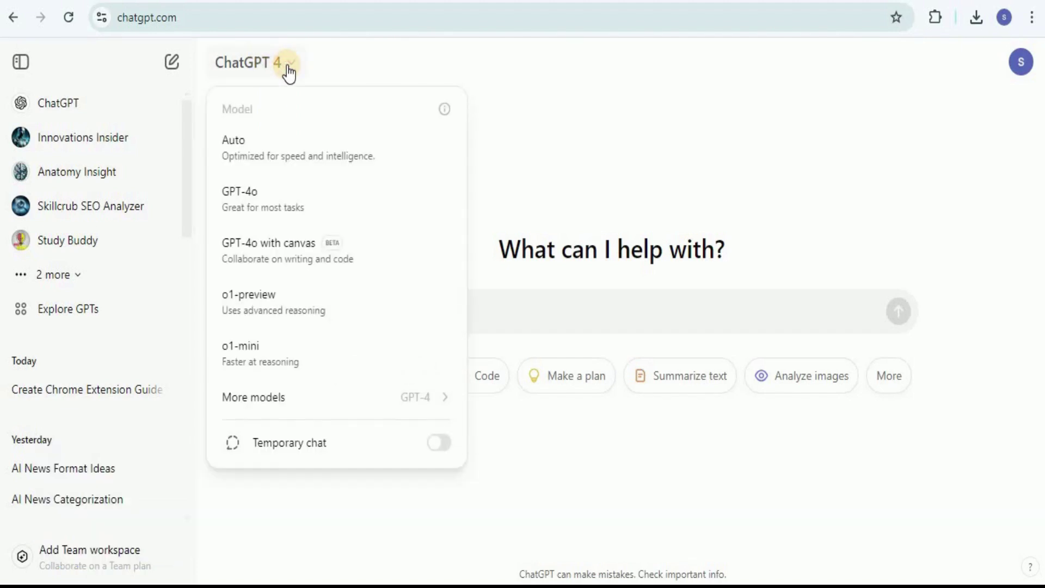
{"action": "left_click", "coordinate": [287, 256]}
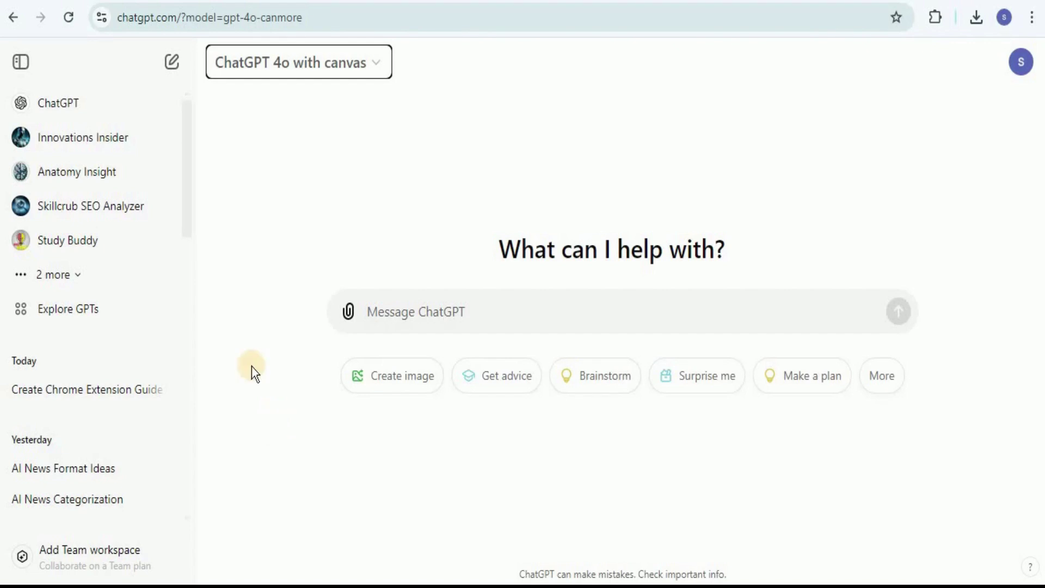
{"action": "left_click", "coordinate": [435, 314]}
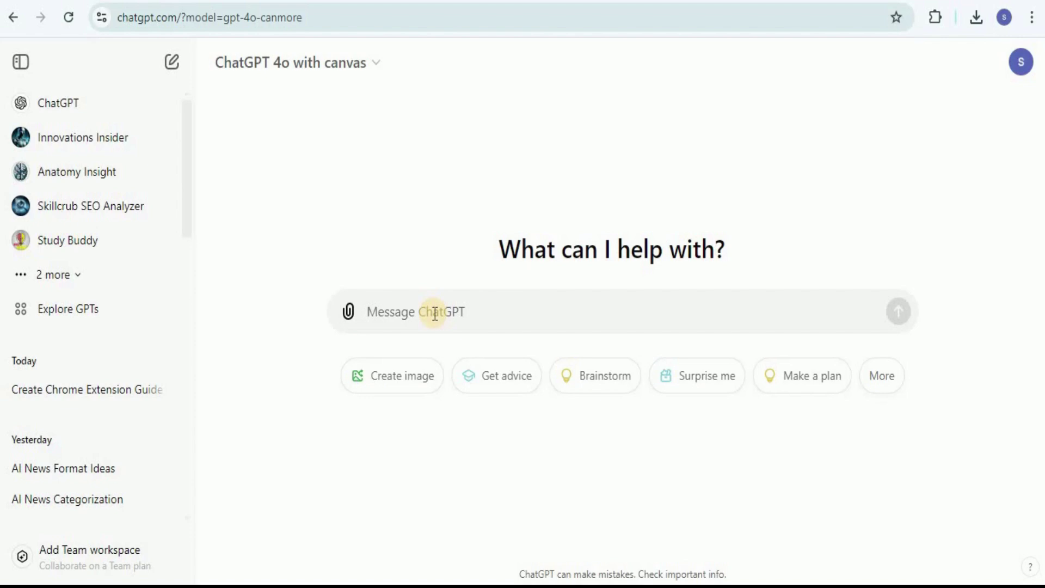
{"action": "key", "text": "ctrl+v"}
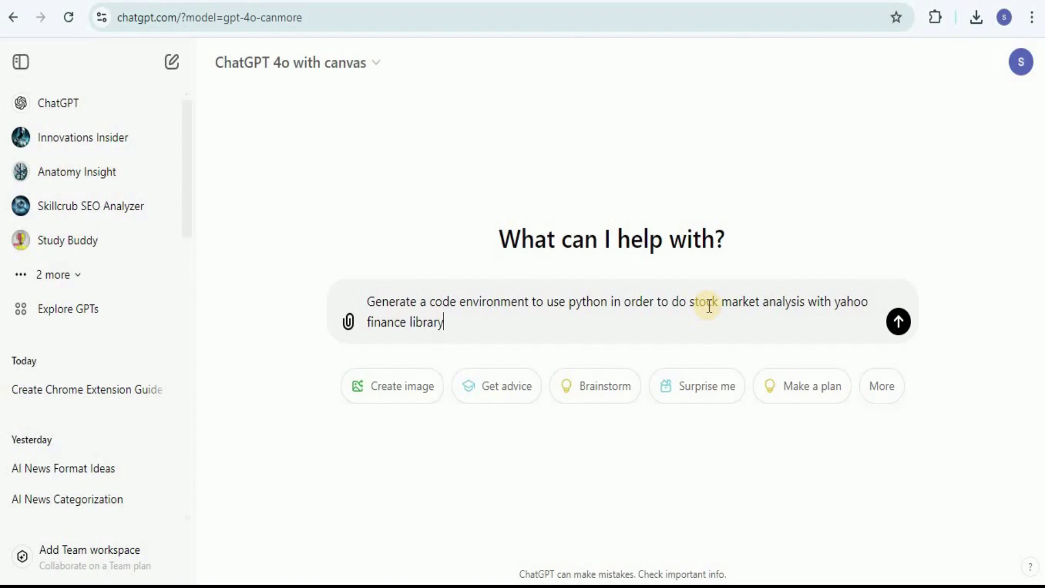
{"action": "left_click", "coordinate": [899, 324]}
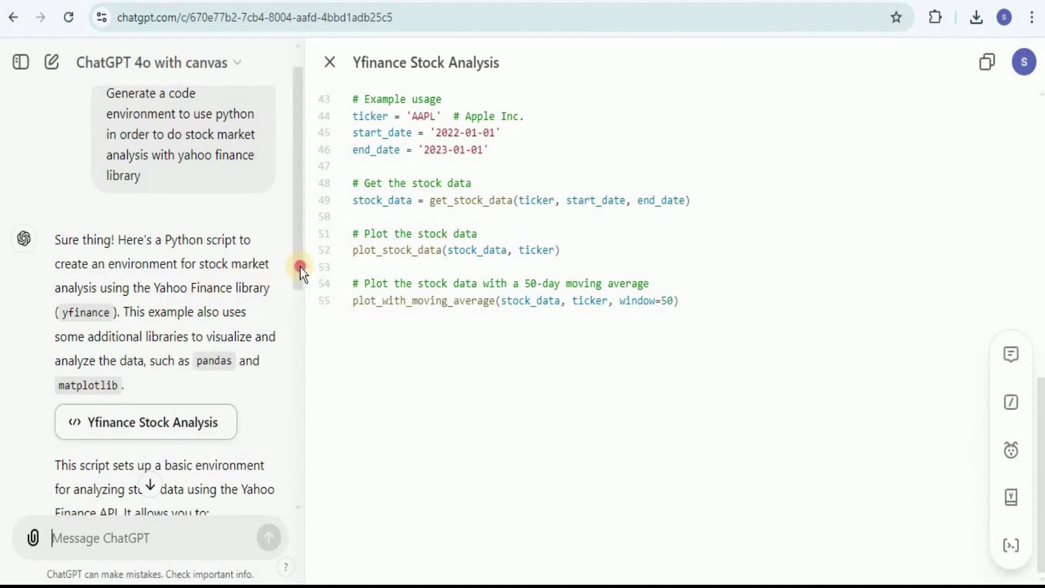
Step: Switch to the Colab notebook Untitled19.ipynb and run "!pip install yfinance matplotlib pandas" in its first code cell
{"action": "mouse_move", "coordinate": [299, 266]}
{"action": "left_mouse_down"}
{"action": "mouse_move", "coordinate": [293, 432]}
{"action": "mouse_move", "coordinate": [301, 217]}
{"action": "mouse_move", "coordinate": [301, 263]}
{"action": "left_mouse_up"}
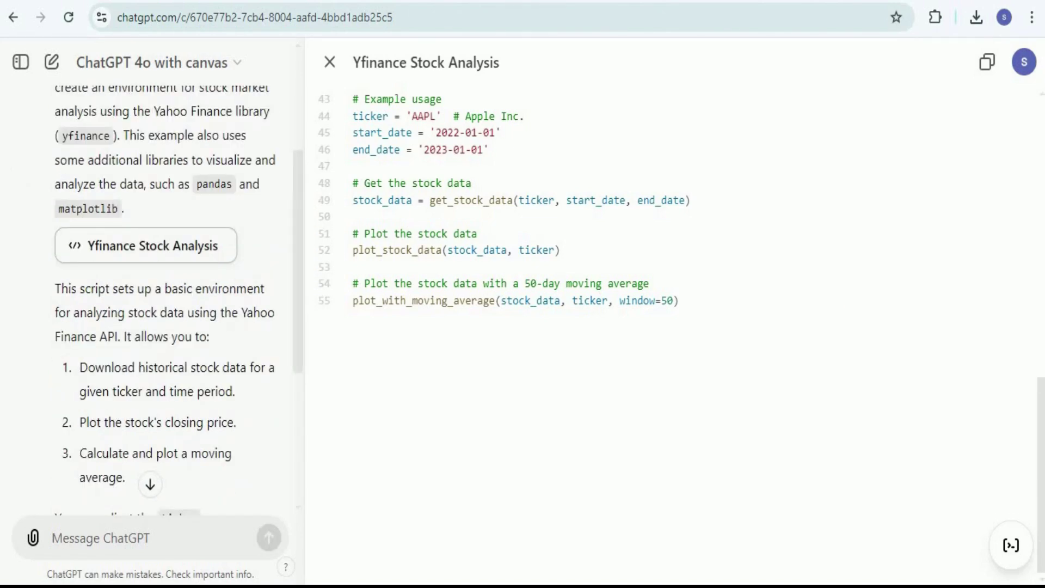
{"action": "left_click_drag", "start_coordinate": [1041, 435], "coordinate": [1019, 110]}
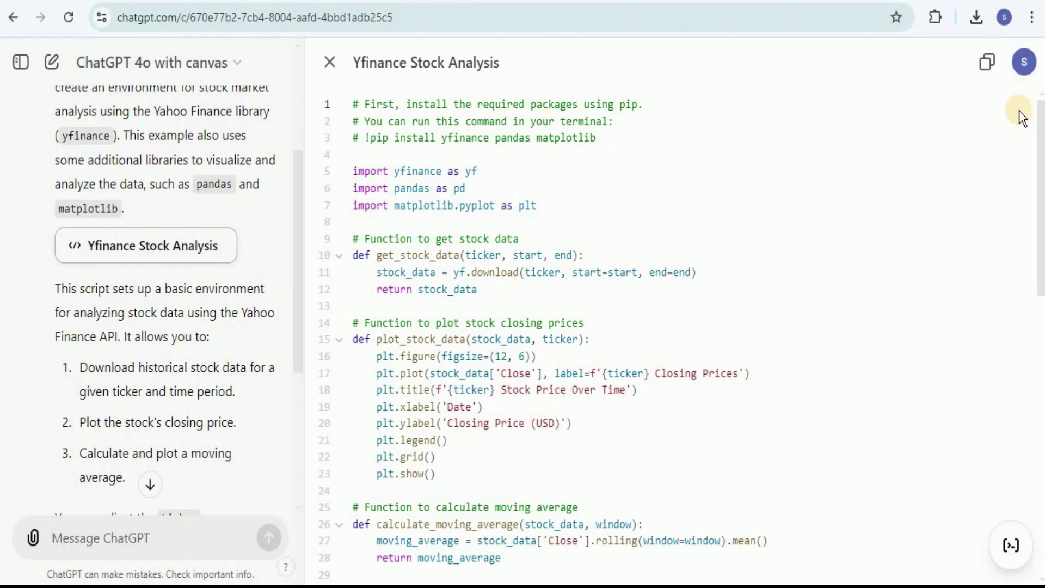
{"action": "scroll", "coordinate": [296, 305], "scroll_direction": "up", "scroll_amount": 1}
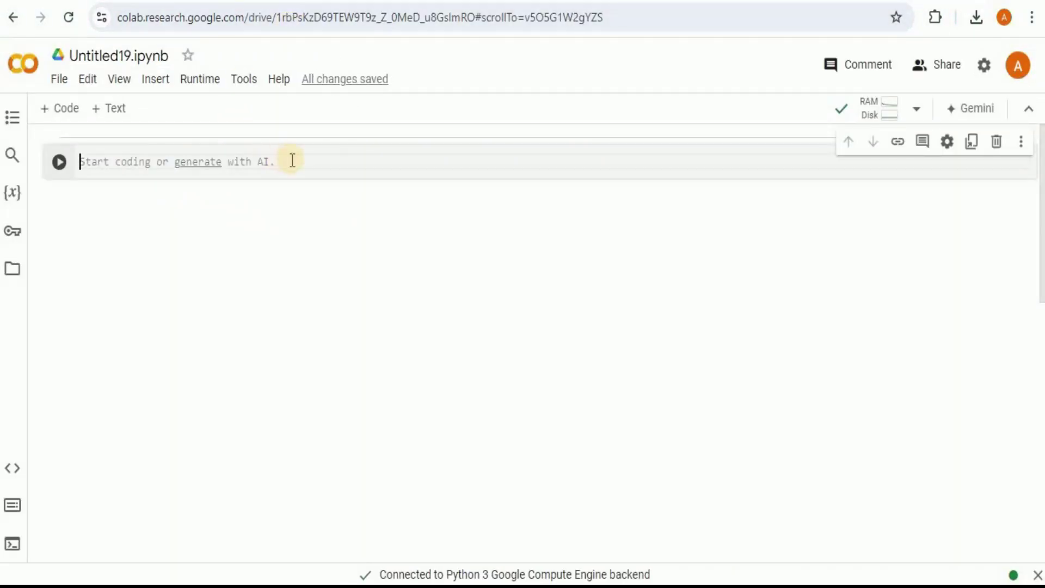
{"action": "left_click", "coordinate": [292, 160]}
{"action": "key", "text": "ctrl+v"}
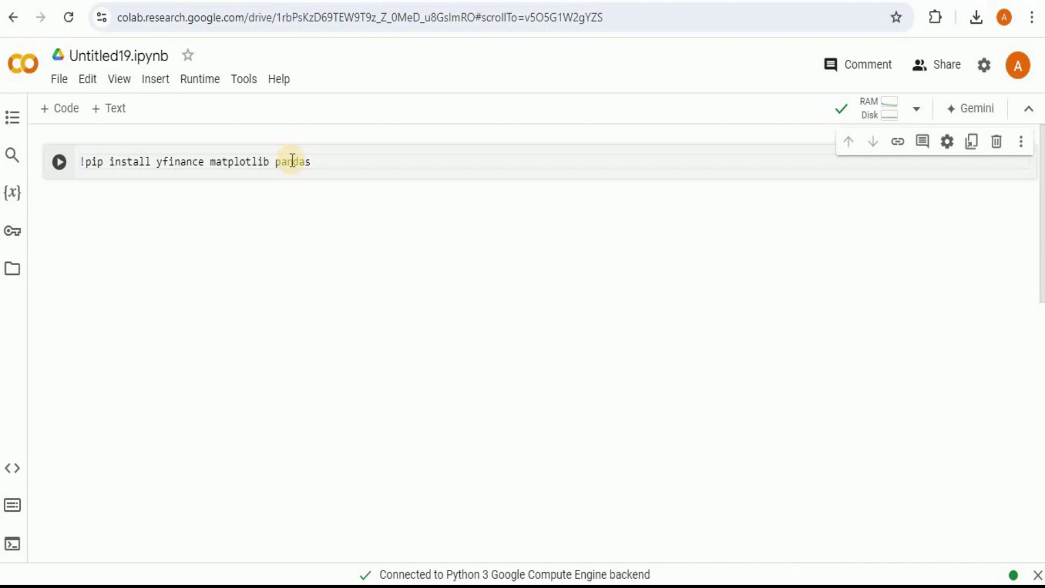
{"action": "left_click", "coordinate": [59, 161]}
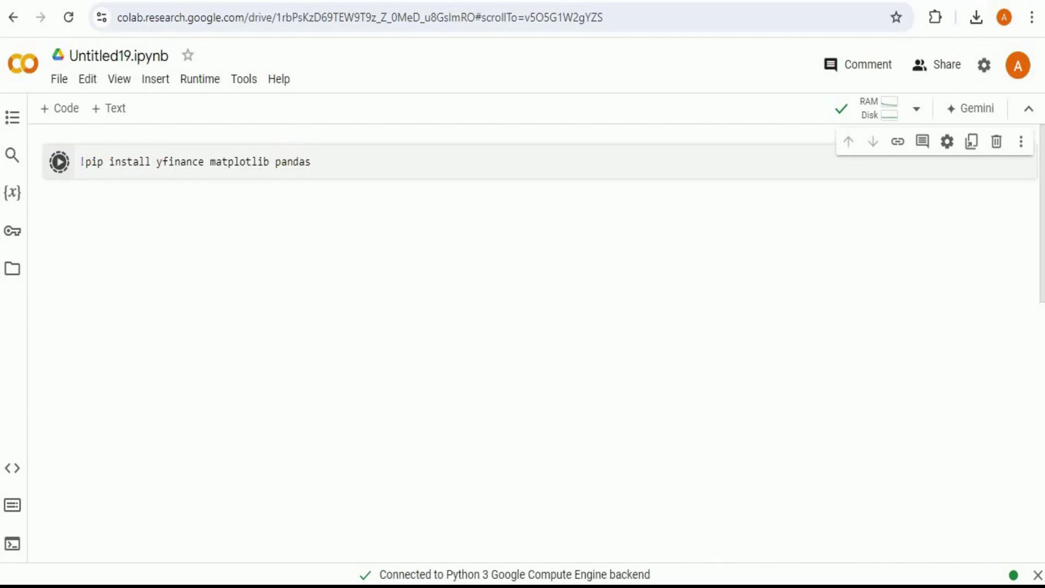
Step: Add a code cell below the install output, paste the stock analysis script copied from the ChatGPT canvas into it and run it
{"action": "left_click", "coordinate": [504, 262]}
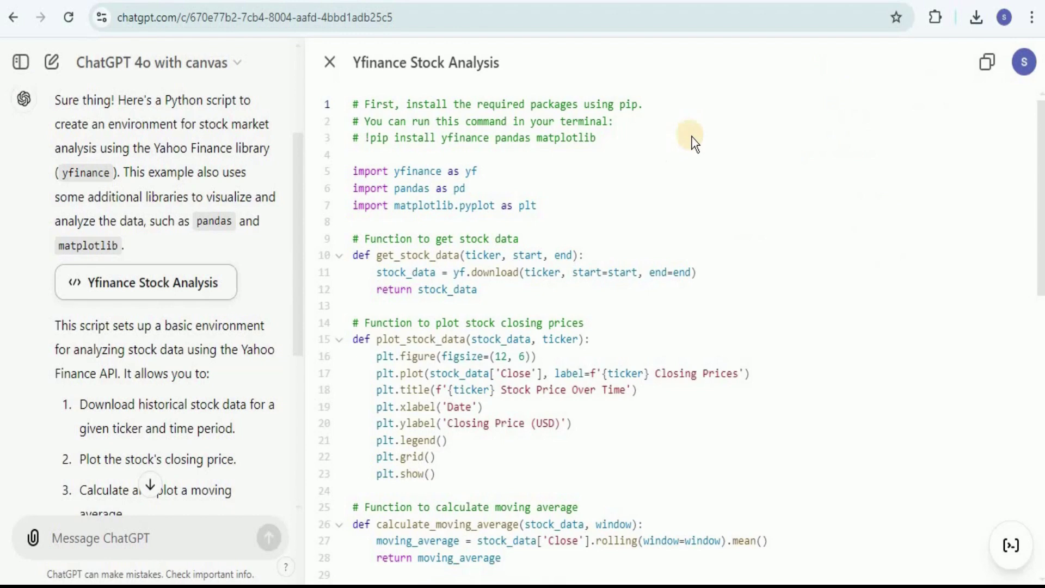
{"action": "left_click", "coordinate": [985, 64]}
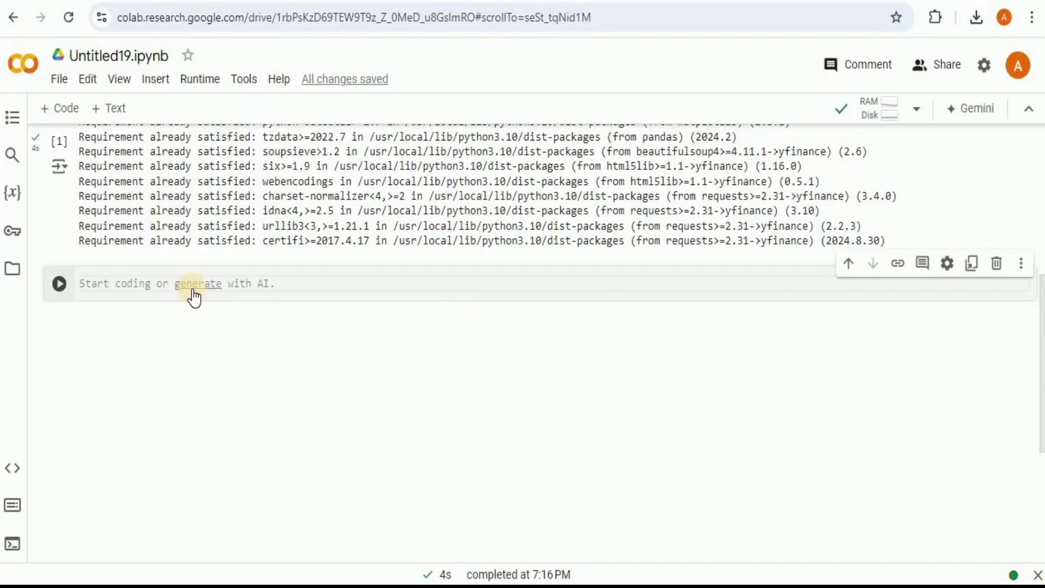
{"action": "key", "text": "ctrl+v"}
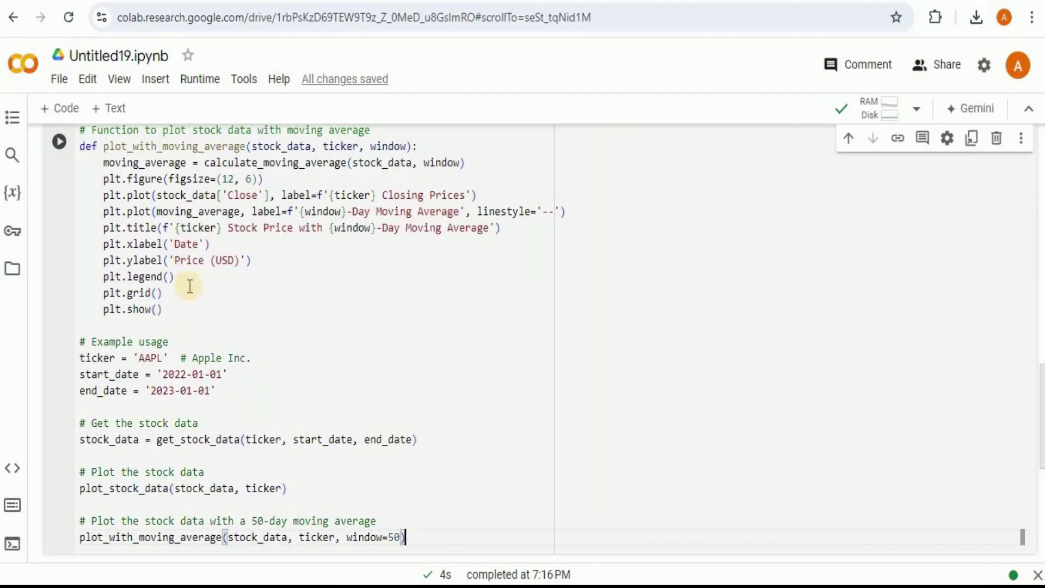
{"action": "left_click", "coordinate": [60, 142]}
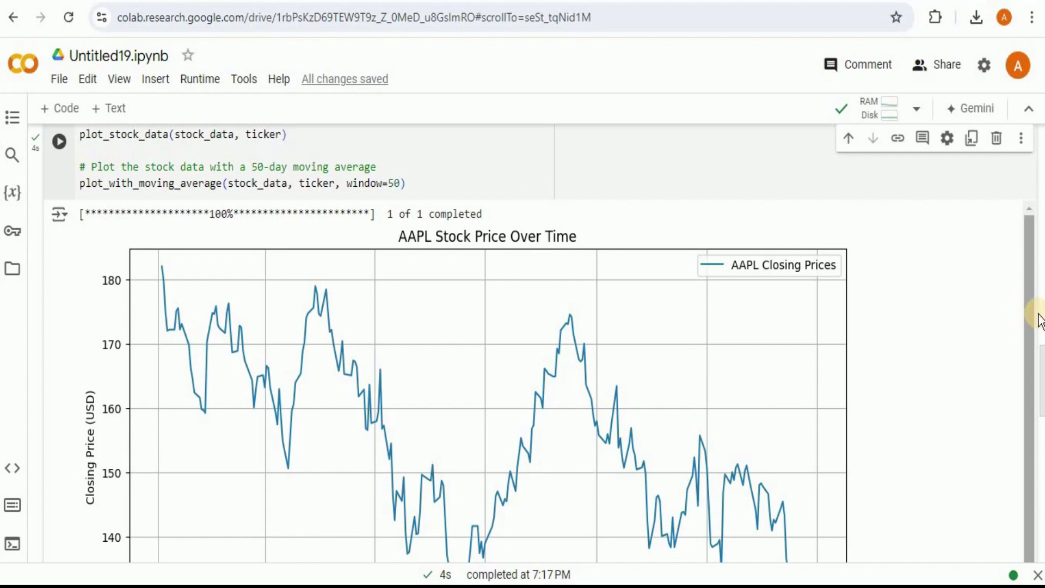
Step: Examine the AAPL closing-price and 50-day moving-average charts in the cell output, and add an empty code cell below them
{"action": "scroll", "coordinate": [1043, 363], "scroll_direction": "down", "scroll_amount": 1}
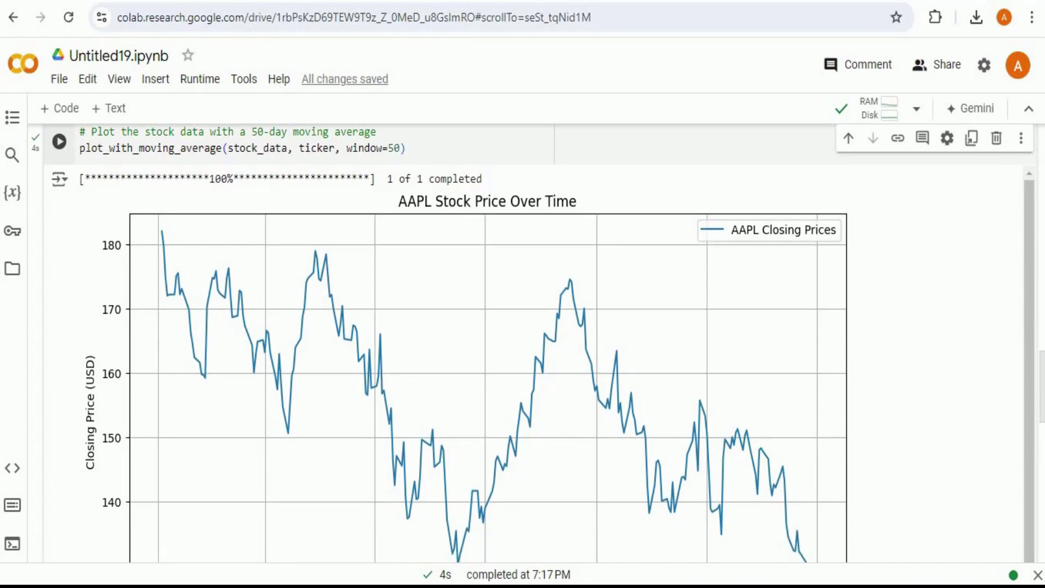
{"action": "scroll", "coordinate": [446, 343], "scroll_direction": "down", "scroll_amount": 2}
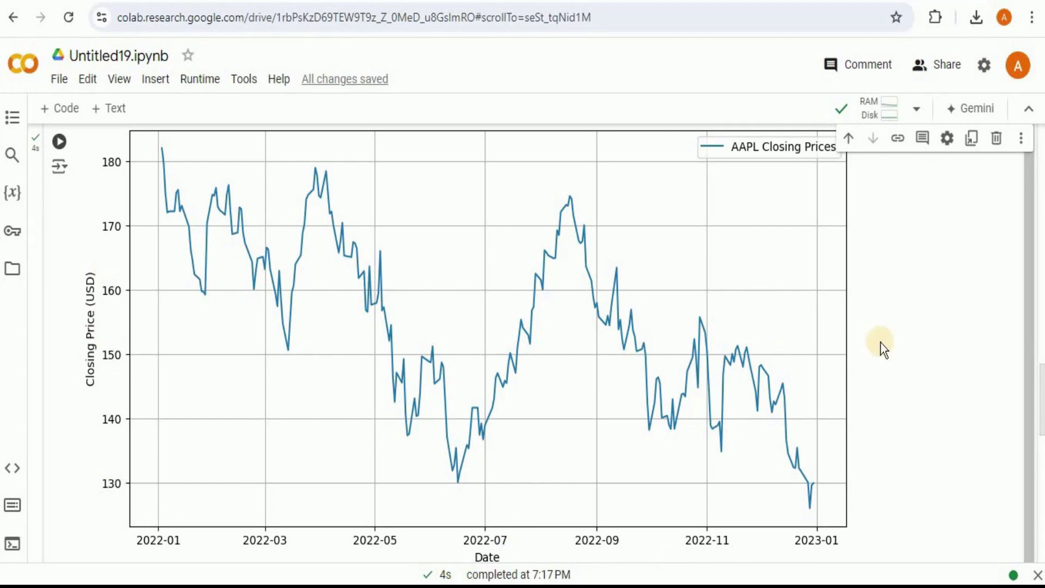
{"action": "left_click_drag", "start_coordinate": [1040, 405], "coordinate": [1040, 468]}
{"action": "scroll", "coordinate": [490, 343], "scroll_direction": "down", "scroll_amount": 1}
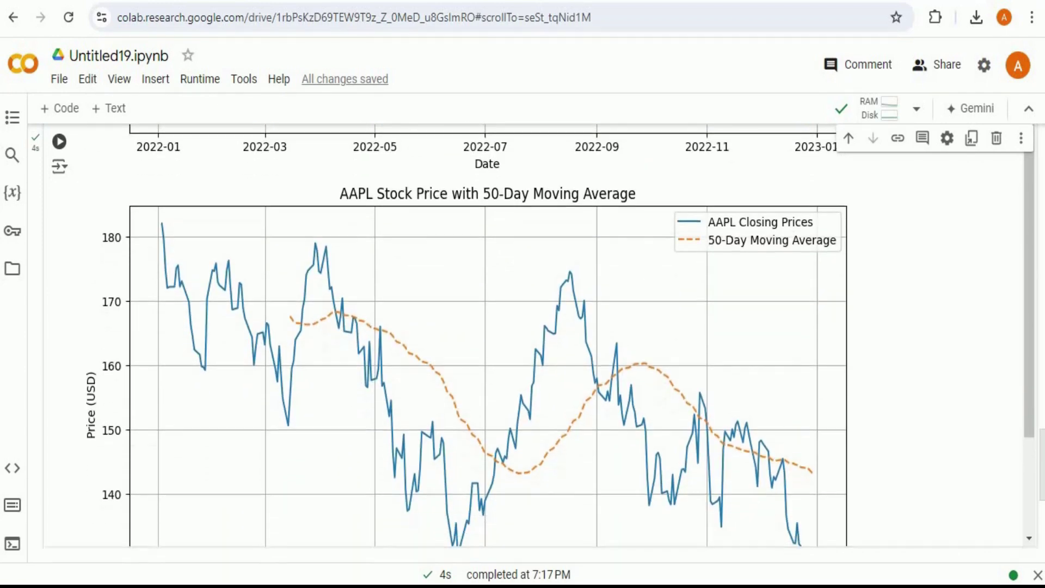
{"action": "scroll", "coordinate": [490, 335], "scroll_direction": "down", "scroll_amount": 1}
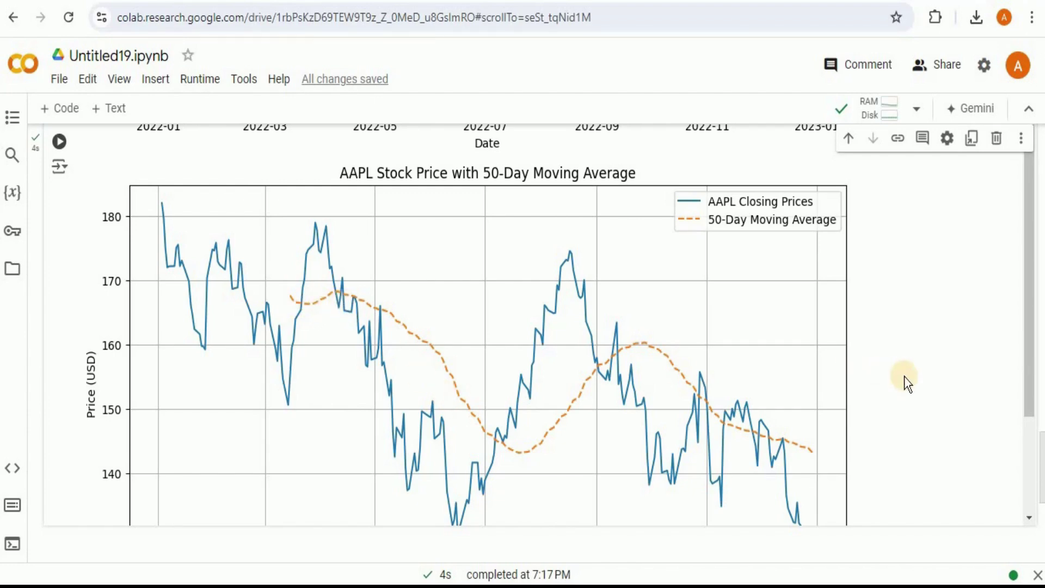
{"action": "left_click", "coordinate": [1039, 411]}
{"action": "left_click", "coordinate": [1040, 411]}
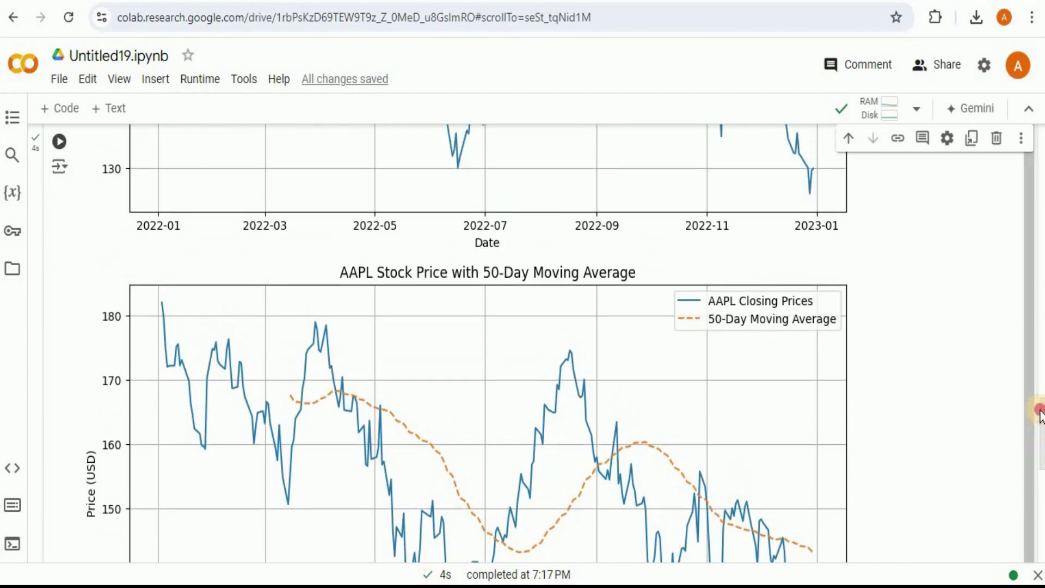
{"action": "left_click_drag", "start_coordinate": [1040, 411], "coordinate": [1039, 504]}
{"action": "left_click", "coordinate": [494, 247]}
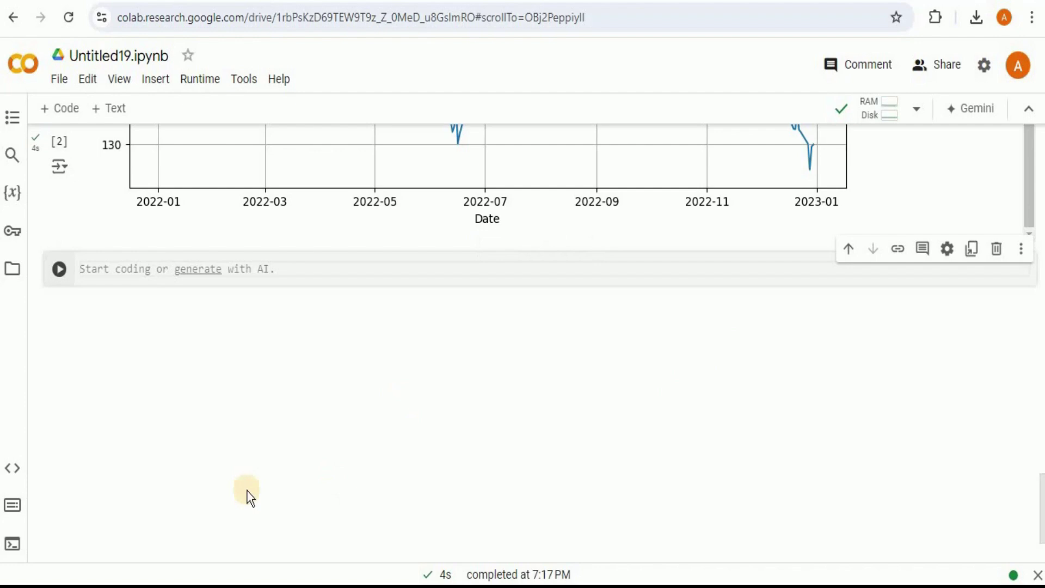
Step: Switch to ChatGPT and submit the follow-up prompt "Now add more advanced code to do advanced data visualization of stocks"
{"action": "key", "text": "alt+Tab"}
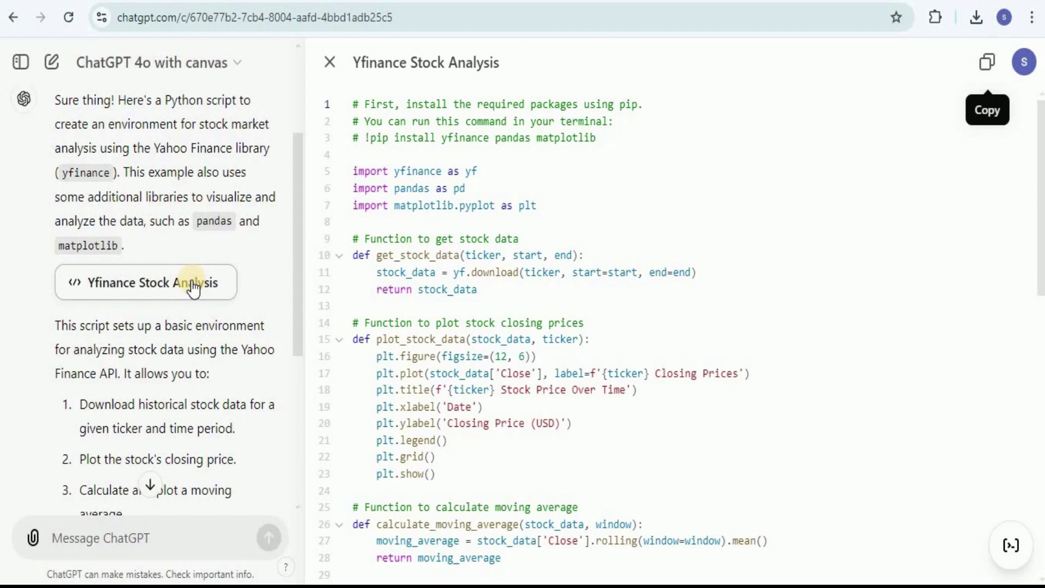
{"action": "left_click", "coordinate": [137, 544]}
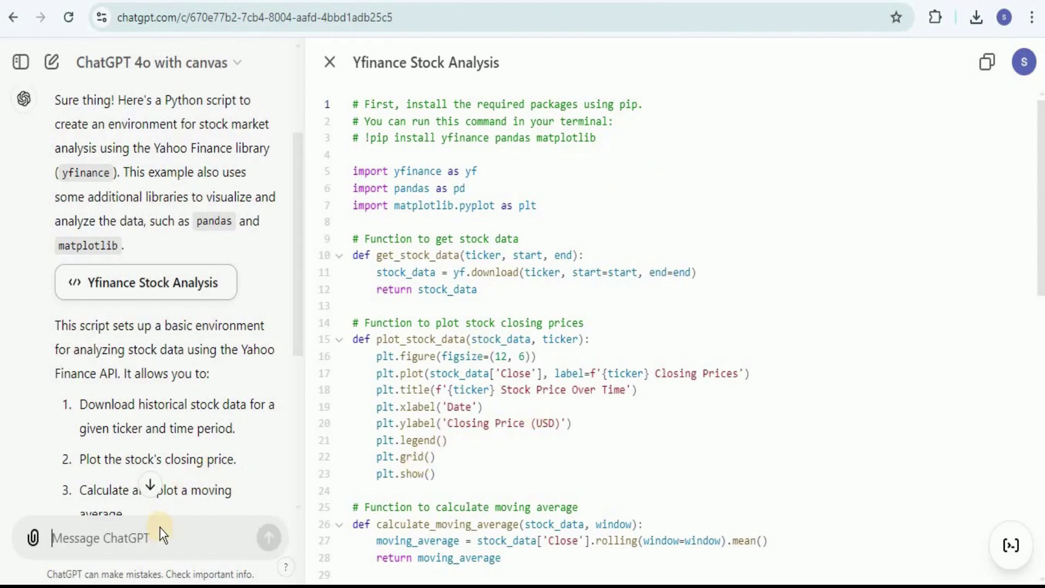
{"action": "left_click", "coordinate": [140, 538]}
{"action": "key", "text": "ctrl+v"}
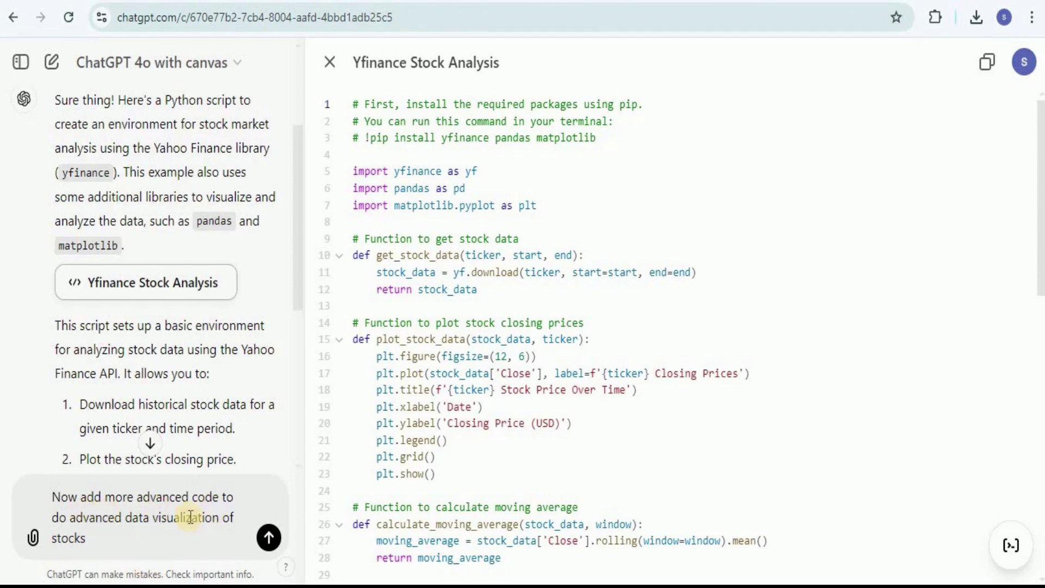
{"action": "left_click", "coordinate": [269, 539]}
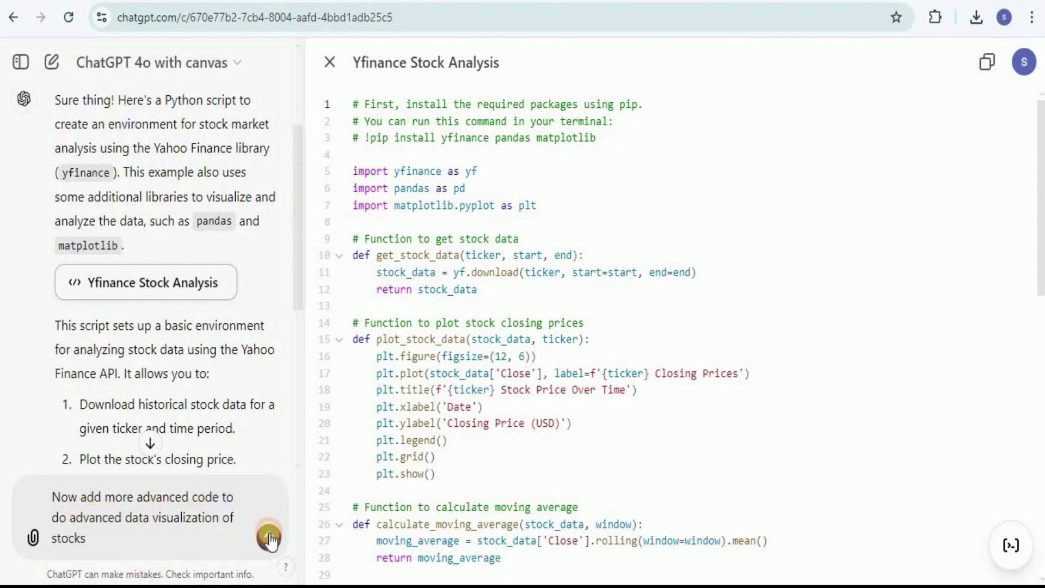
{"action": "left_click", "coordinate": [269, 538]}
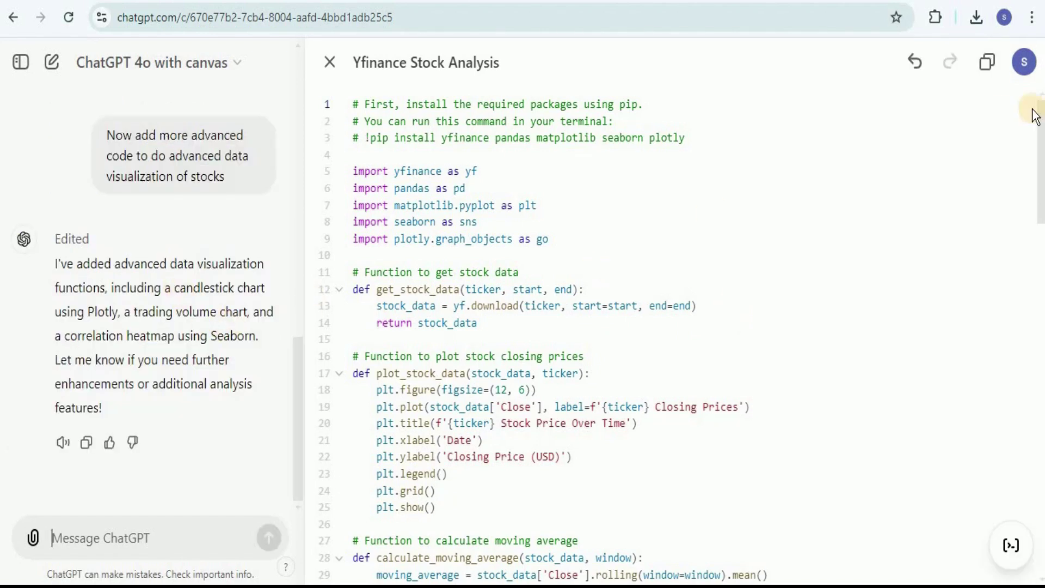
Step: Replace the stock analysis code in the Colab notebook's second cell with the updated script copied from the ChatGPT canvas, and run it
{"action": "left_click", "coordinate": [987, 62]}
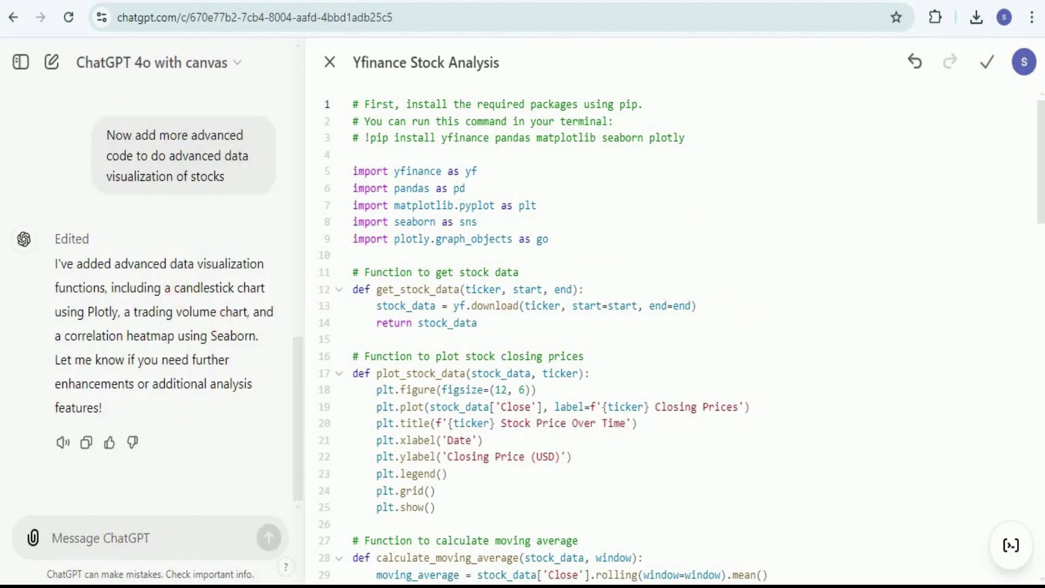
{"action": "key", "text": "alt+Tab"}
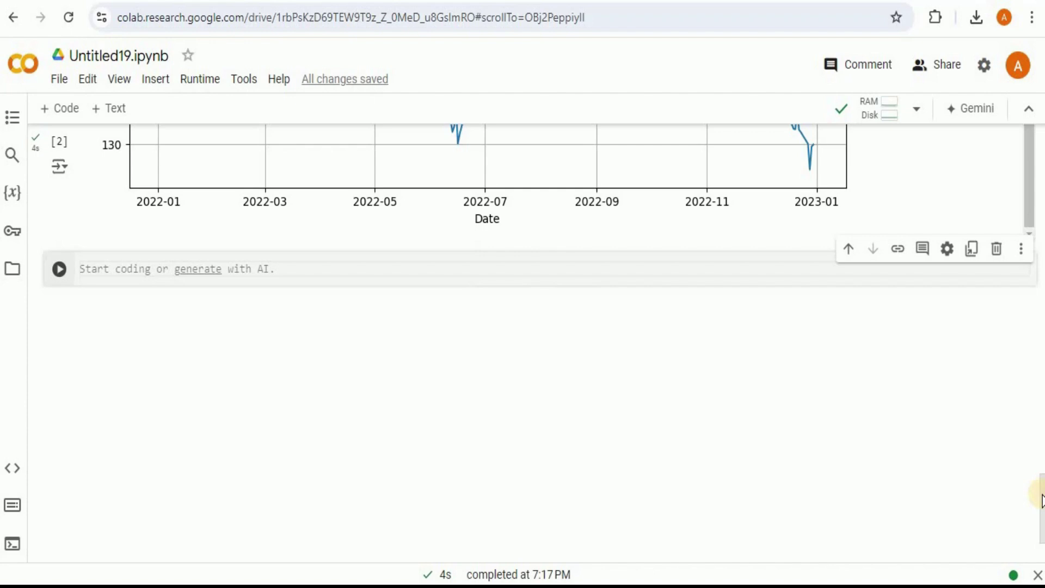
{"action": "left_click_drag", "start_coordinate": [1041, 500], "coordinate": [334, 266]}
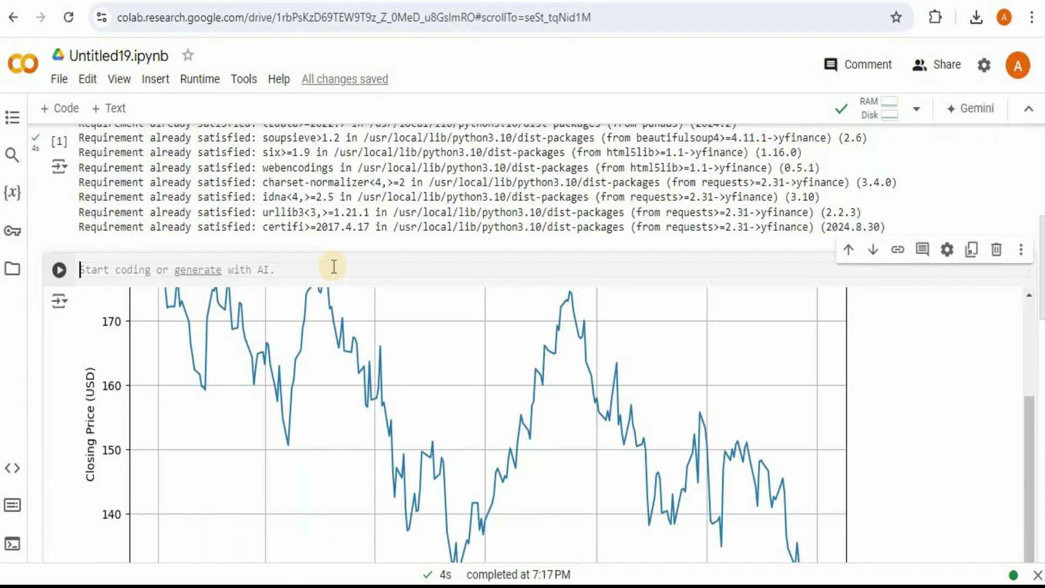
{"action": "key", "text": "ctrl+v"}
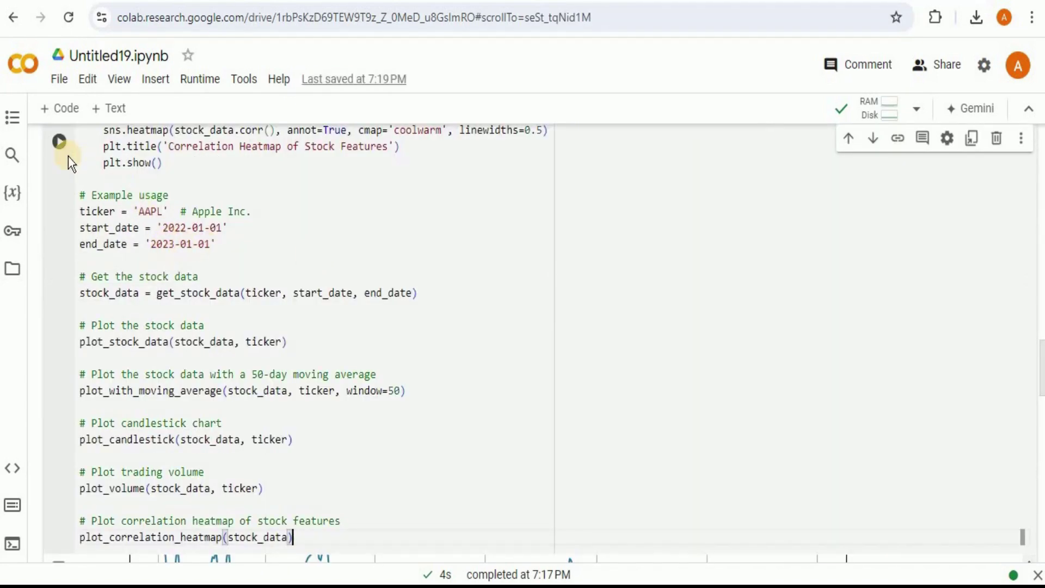
{"action": "left_click", "coordinate": [59, 142]}
{"action": "scroll", "coordinate": [1014, 279], "scroll_direction": "down", "scroll_amount": 5}
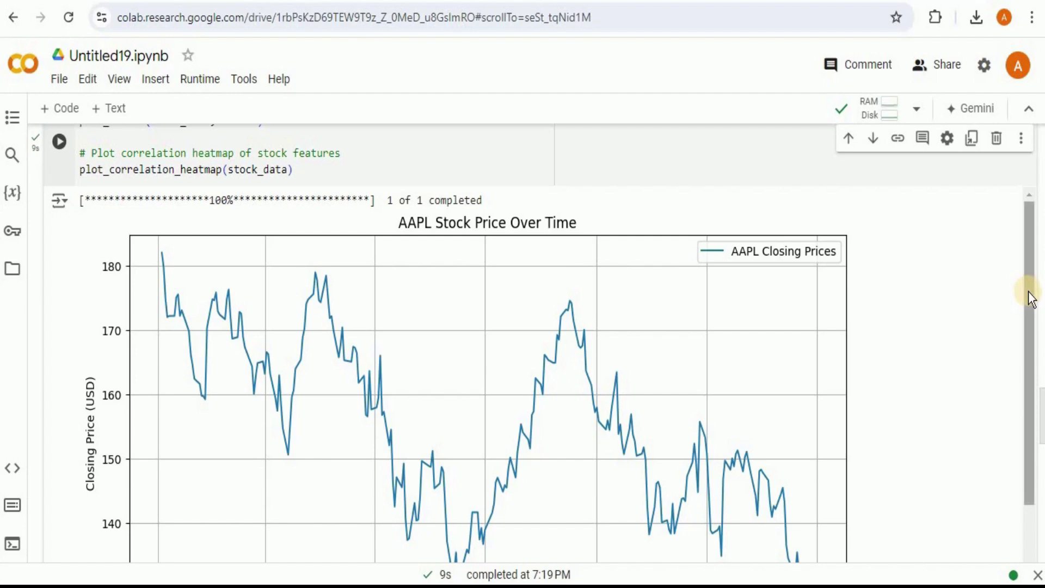
Step: Examine the AAPL closing-price, 50-day moving-average and candlestick charts in the cell output
{"action": "left_click_drag", "start_coordinate": [1029, 294], "coordinate": [1030, 450]}
{"action": "left_click", "coordinate": [1030, 451]}
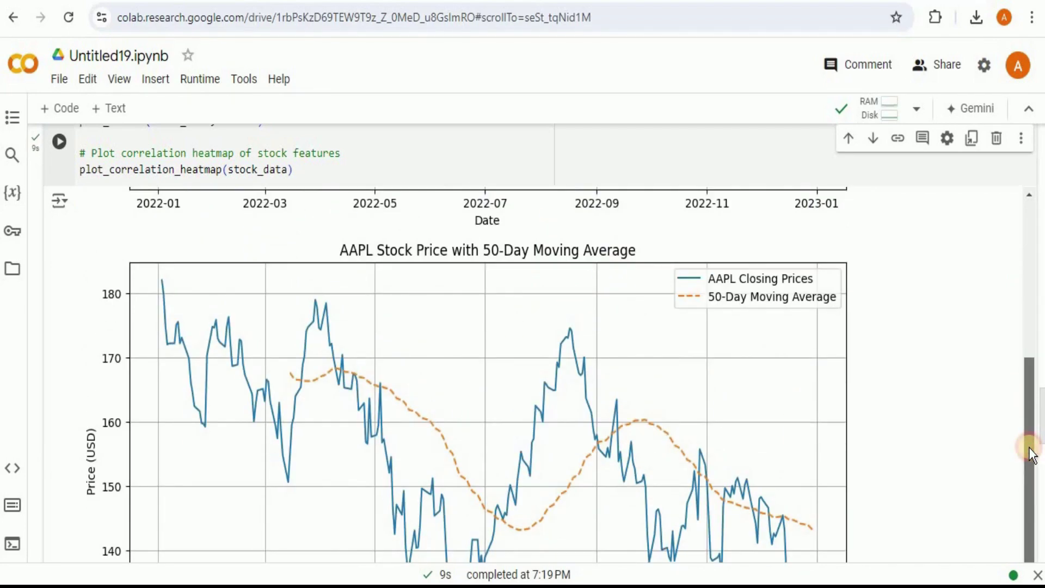
{"action": "scroll", "coordinate": [1031, 450], "scroll_direction": "down", "scroll_amount": 3}
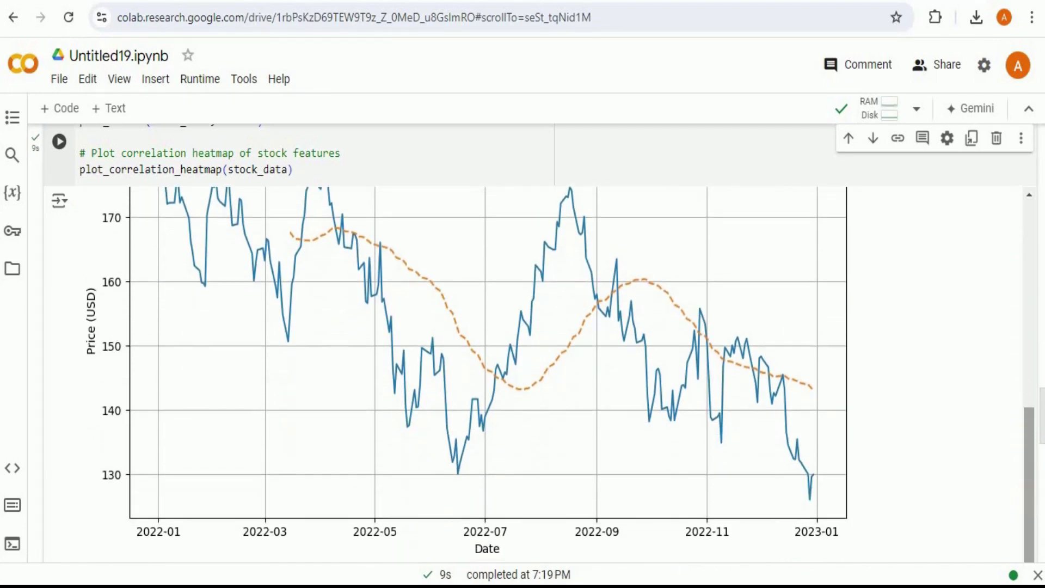
{"action": "scroll", "coordinate": [1028, 428], "scroll_direction": "down", "scroll_amount": 2}
{"action": "scroll", "coordinate": [542, 343], "scroll_direction": "down", "scroll_amount": 8}
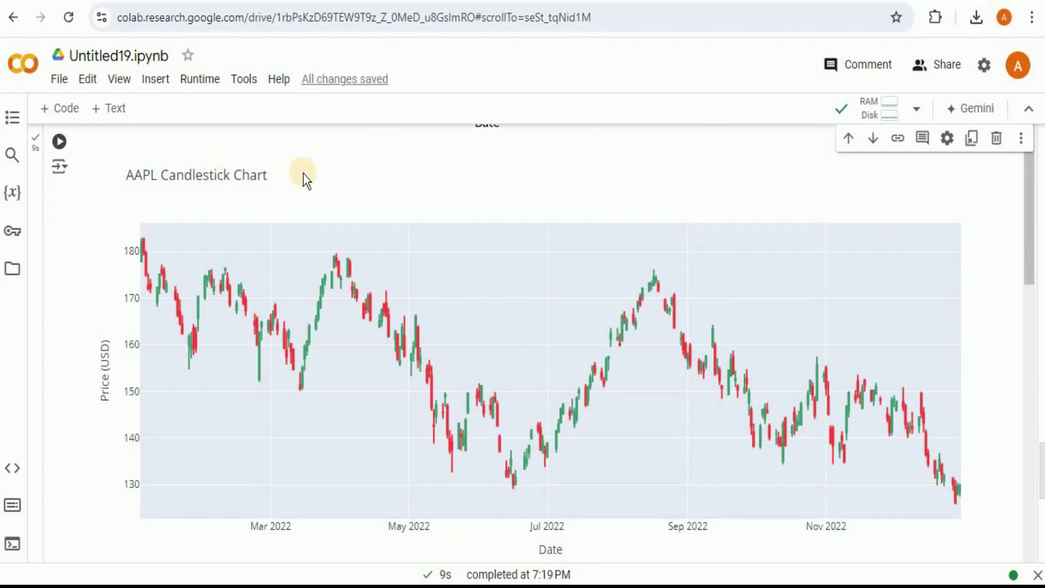
{"action": "scroll", "coordinate": [174, 276], "scroll_direction": "down", "scroll_amount": 1}
{"action": "mouse_move", "coordinate": [159, 253]}
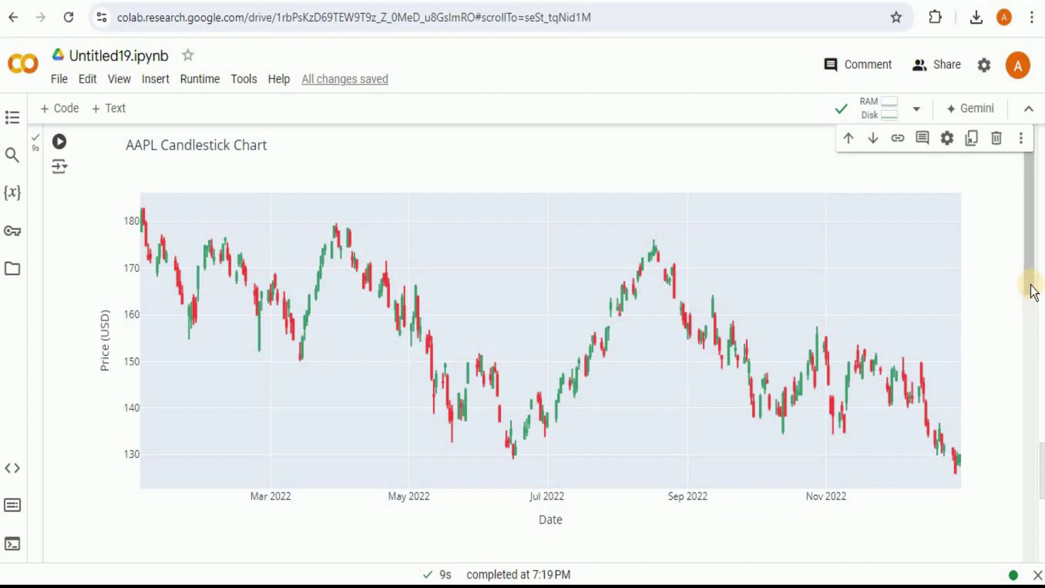
Step: Examine the correlation heatmap of stock features at the end of the cell output
{"action": "left_click_drag", "start_coordinate": [1029, 292], "coordinate": [1030, 547]}
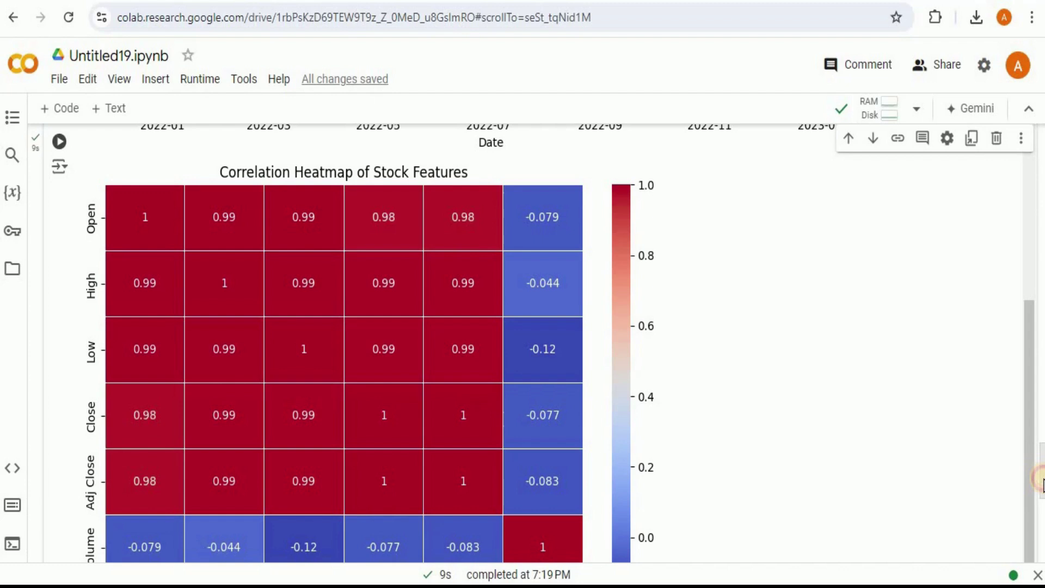
{"action": "scroll", "coordinate": [1042, 483], "scroll_direction": "down", "scroll_amount": 2}
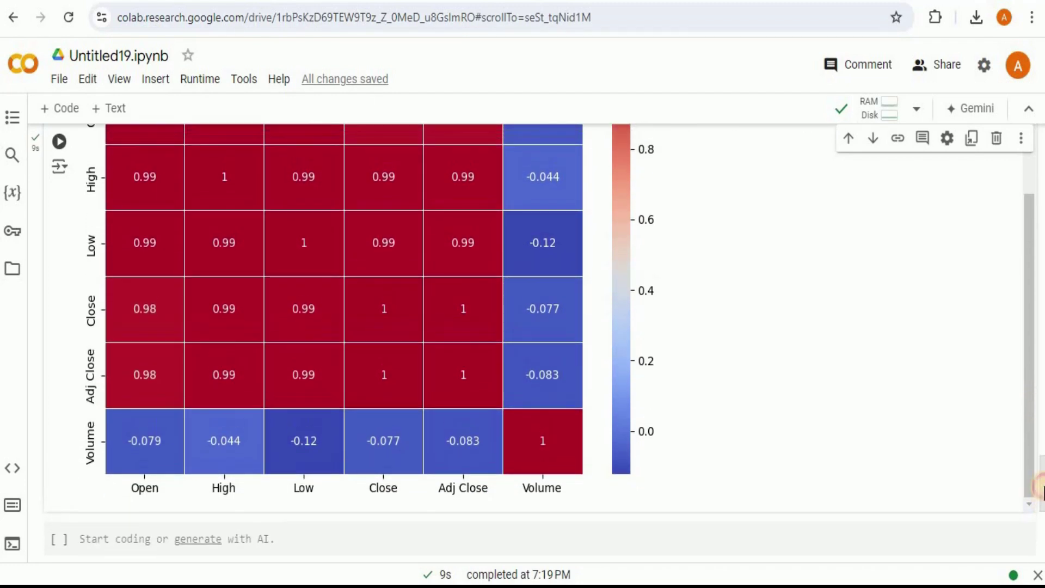
{"action": "scroll", "coordinate": [1041, 487], "scroll_direction": "up", "scroll_amount": 1}
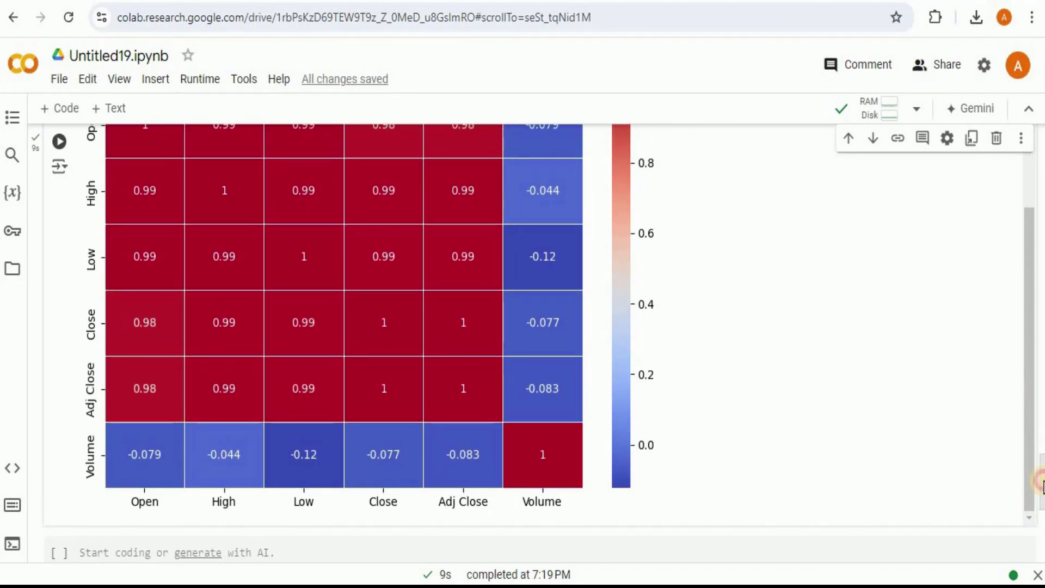
{"action": "scroll", "coordinate": [1040, 479], "scroll_direction": "up", "scroll_amount": 2}
{"action": "scroll", "coordinate": [1039, 484], "scroll_direction": "down", "scroll_amount": 3}
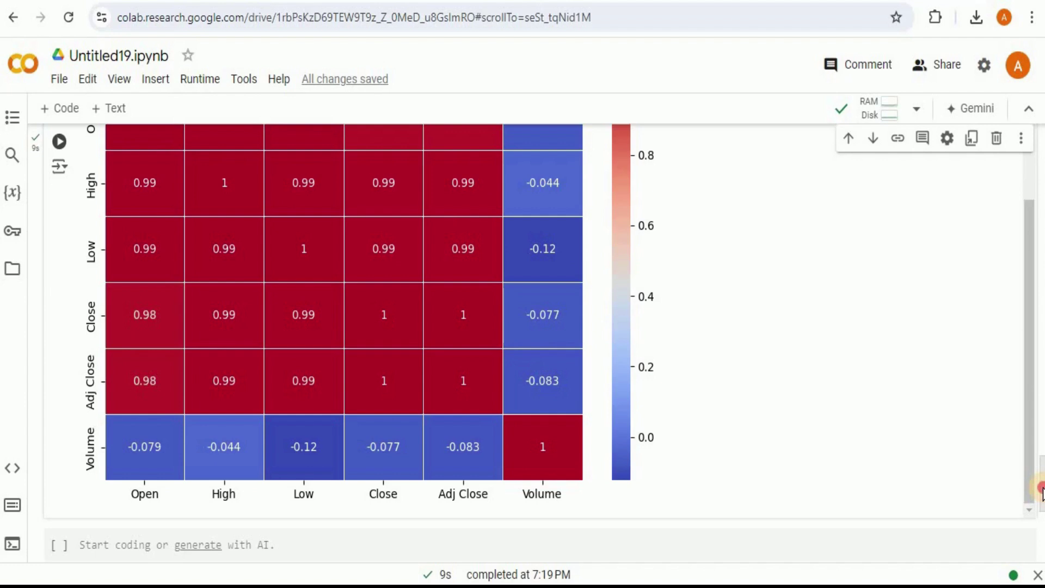
{"action": "scroll", "coordinate": [1041, 490], "scroll_direction": "up", "scroll_amount": 2}
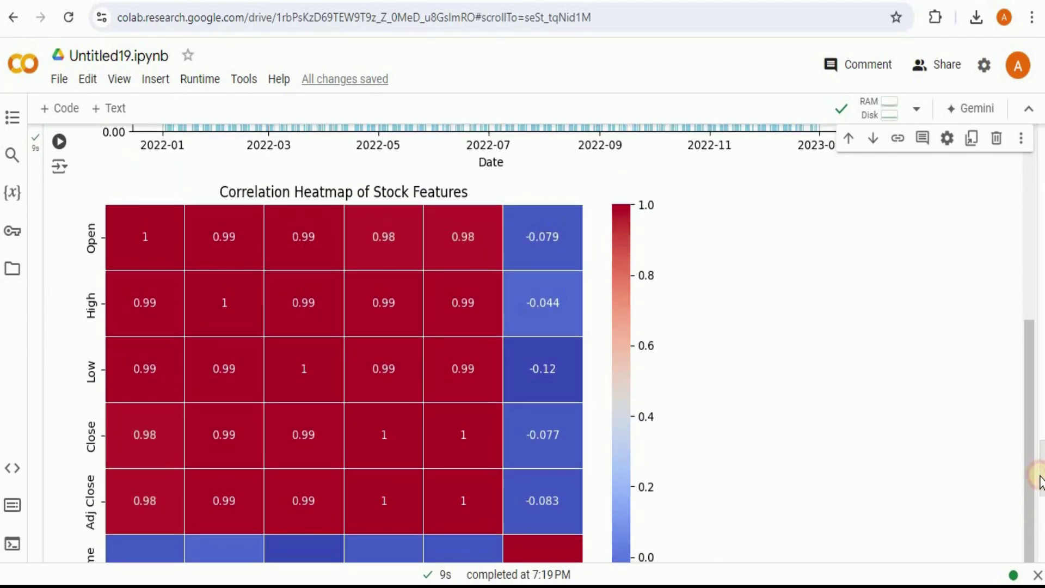
{"action": "scroll", "coordinate": [1040, 479], "scroll_direction": "down", "scroll_amount": 2}
{"action": "scroll", "coordinate": [1039, 481], "scroll_direction": "down", "scroll_amount": 1}
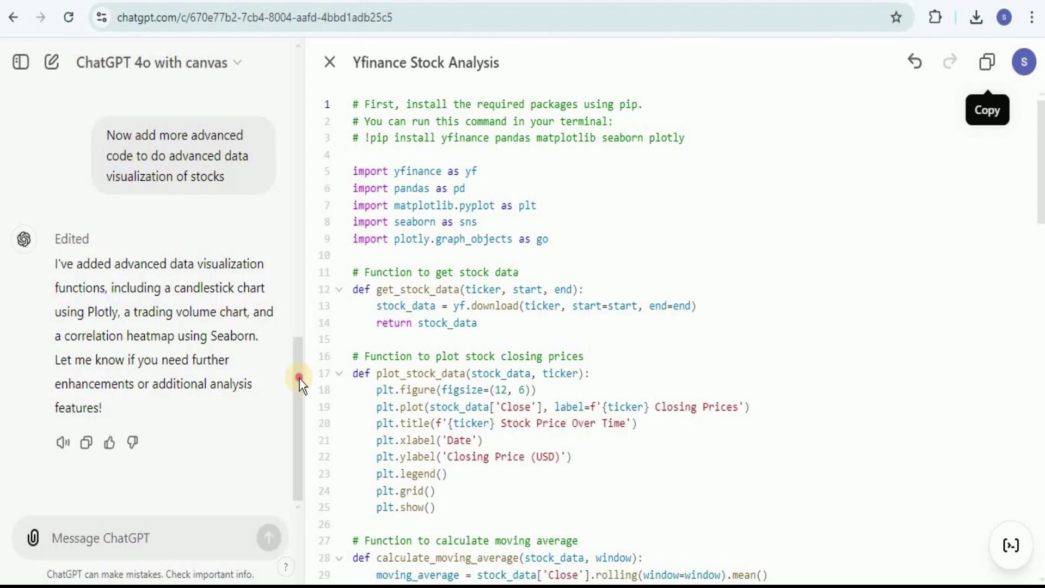
Step: Switch to ChatGPT and review the stock analysis conversation, including the prompt that requested advanced data visualization
{"action": "left_click_drag", "start_coordinate": [299, 379], "coordinate": [296, 315]}
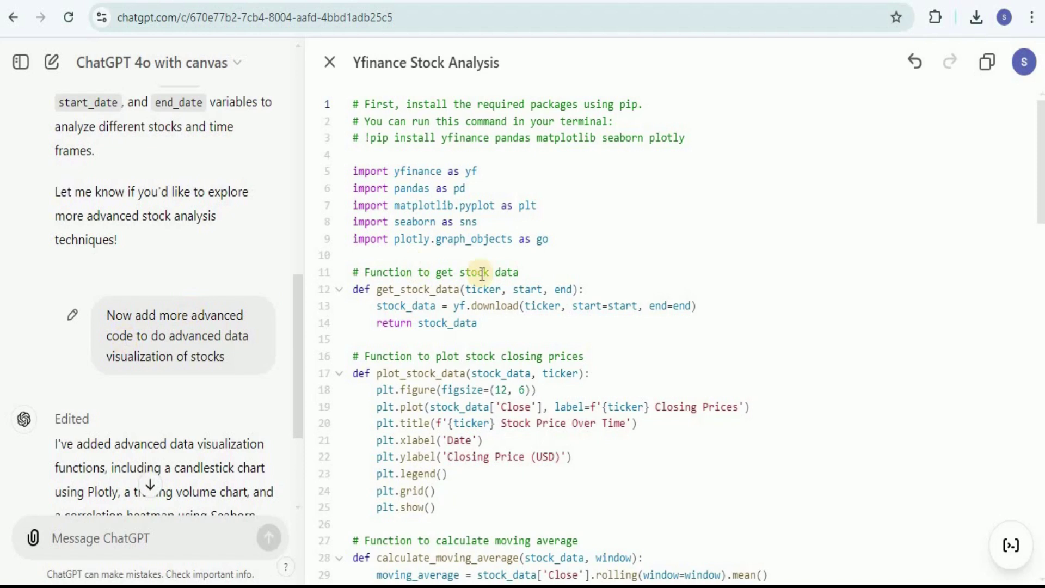
{"action": "left_click_drag", "start_coordinate": [109, 315], "coordinate": [227, 355]}
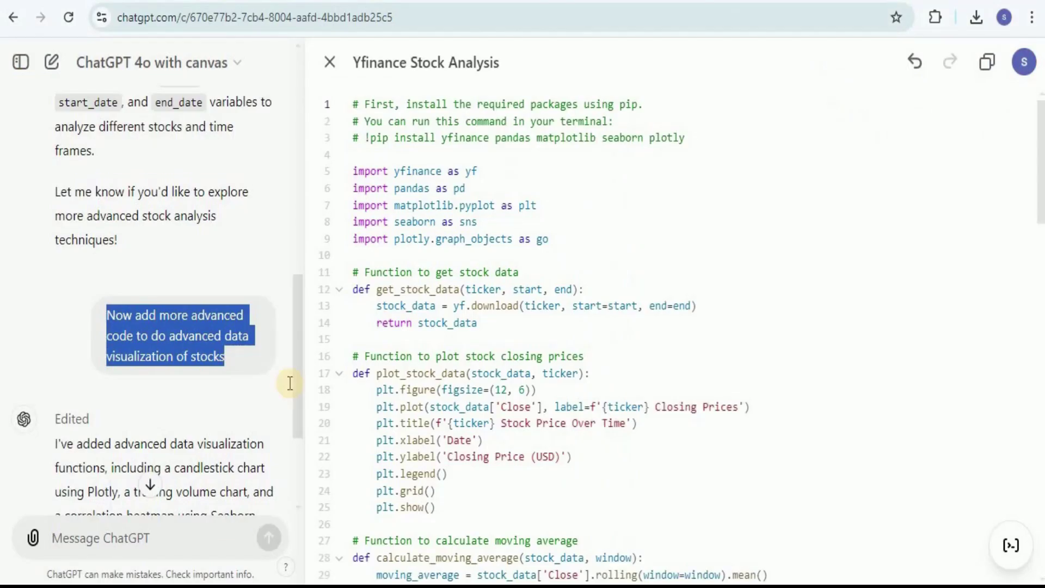
{"action": "left_click_drag", "start_coordinate": [299, 380], "coordinate": [292, 125]}
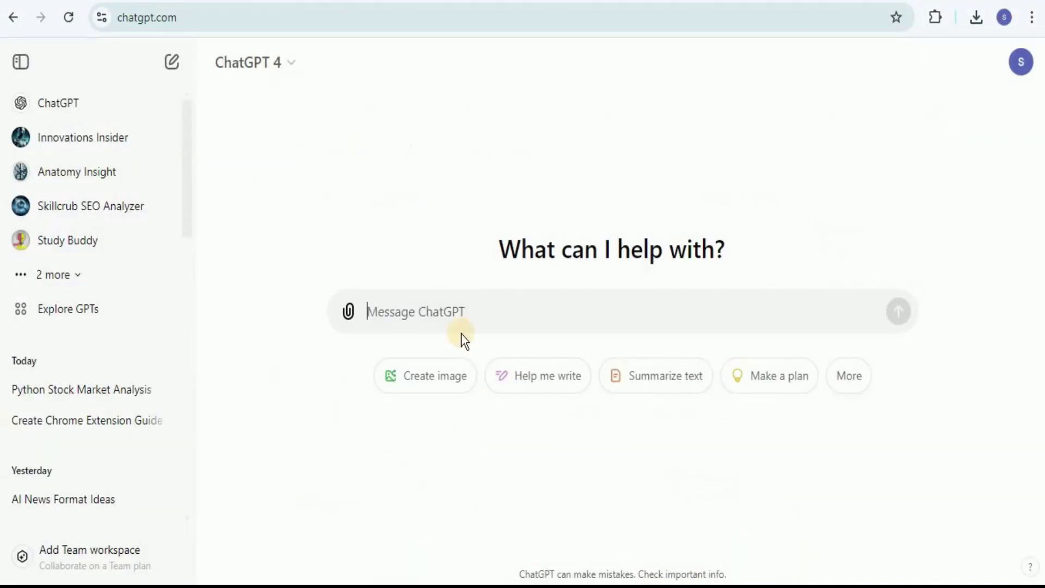
Step: In a new chat, select ChatGPT 4o with canvas and submit the fraud occurrence forecast prompt with the dataset's column names and sample row
{"action": "left_click", "coordinate": [250, 62]}
{"action": "left_click", "coordinate": [322, 109]}
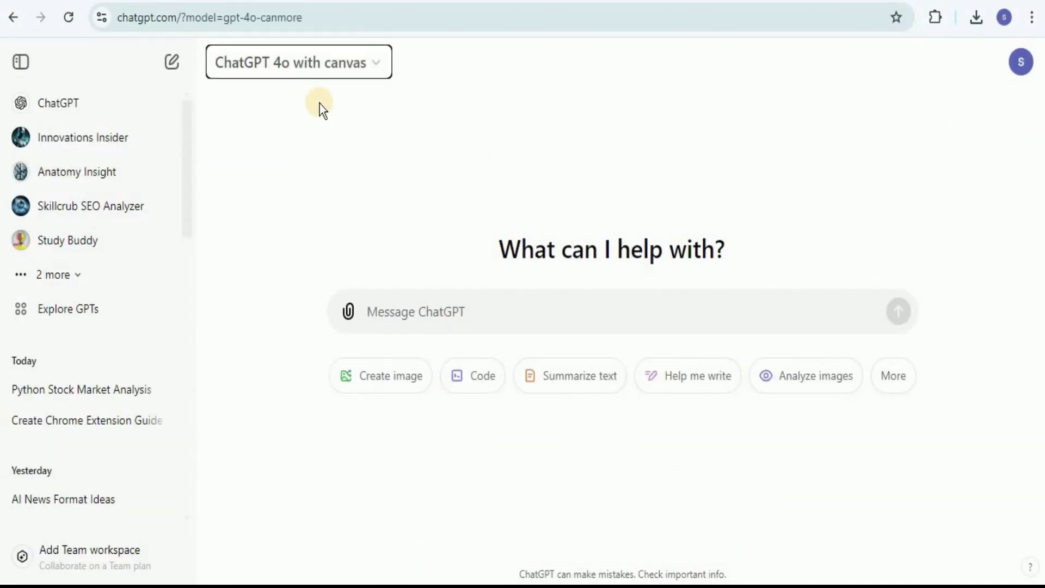
{"action": "left_click", "coordinate": [436, 304]}
{"action": "key", "text": "ctrl+v"}
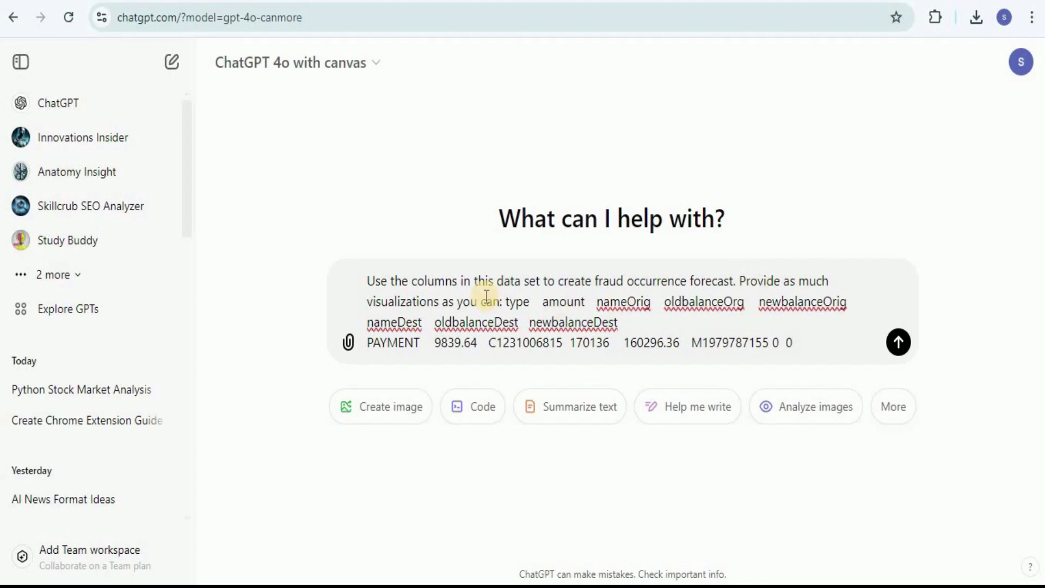
{"action": "left_click", "coordinate": [506, 302], "text": "shift"}
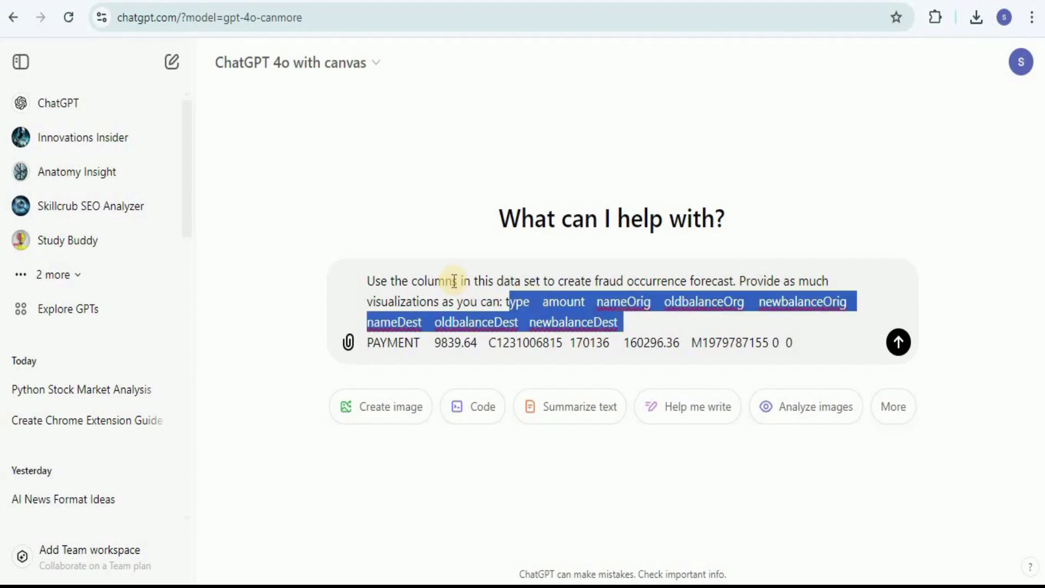
{"action": "left_click", "coordinate": [506, 303]}
{"action": "left_click", "coordinate": [619, 322], "text": "shift"}
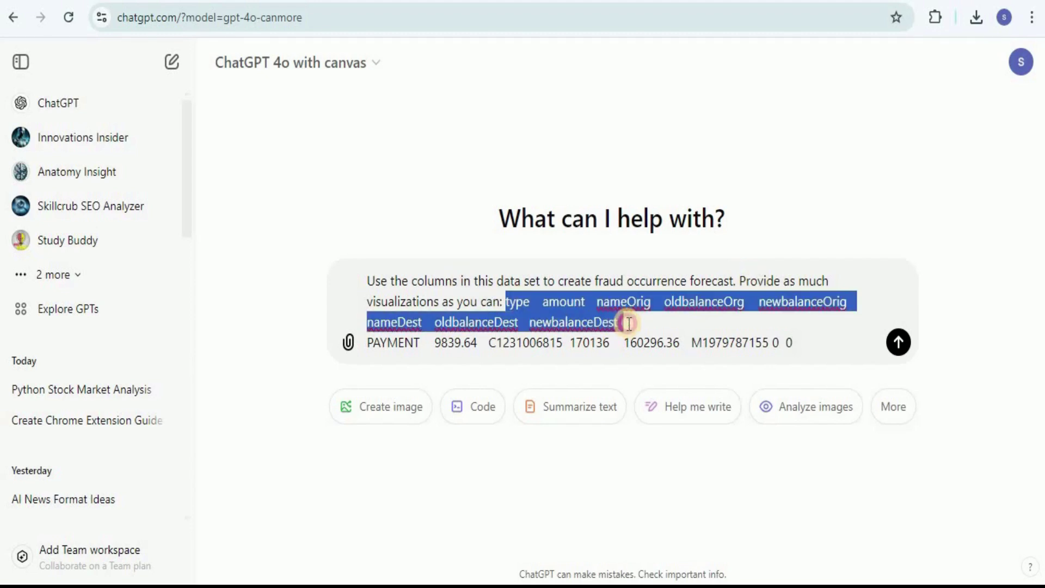
{"action": "left_click_drag", "start_coordinate": [803, 344], "coordinate": [373, 343]}
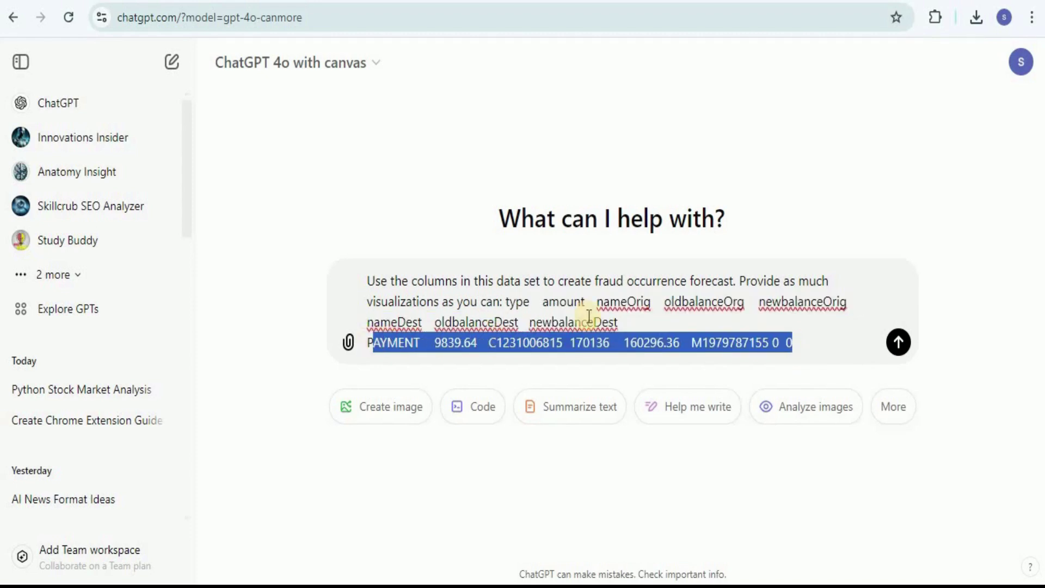
{"action": "left_click", "coordinate": [904, 347]}
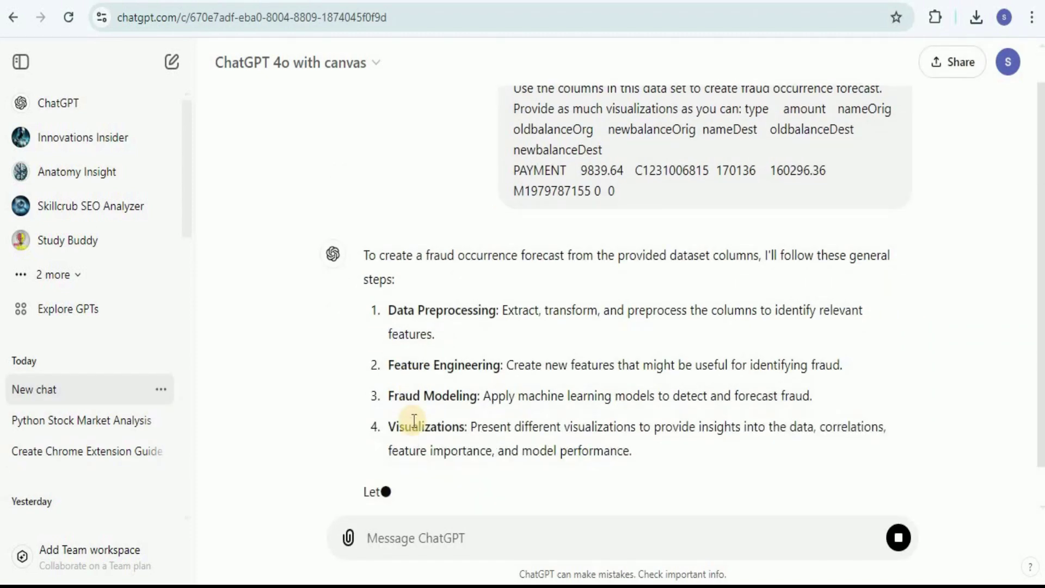
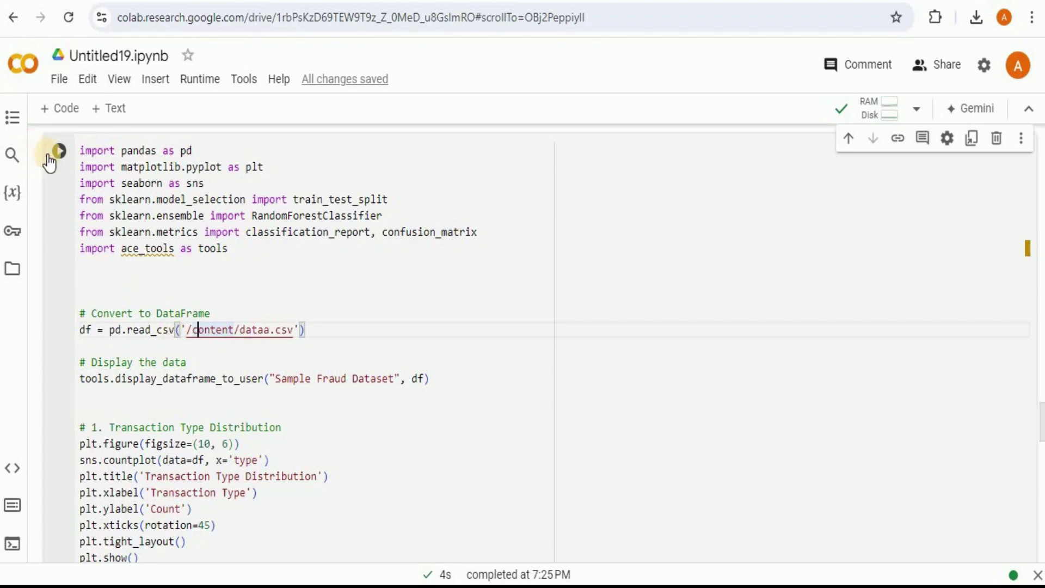
Step: Run the Colab cell that reads /content/dataa.csv and examine its charts of fraud by transaction type and transaction amount distribution
{"action": "left_click", "coordinate": [58, 151]}
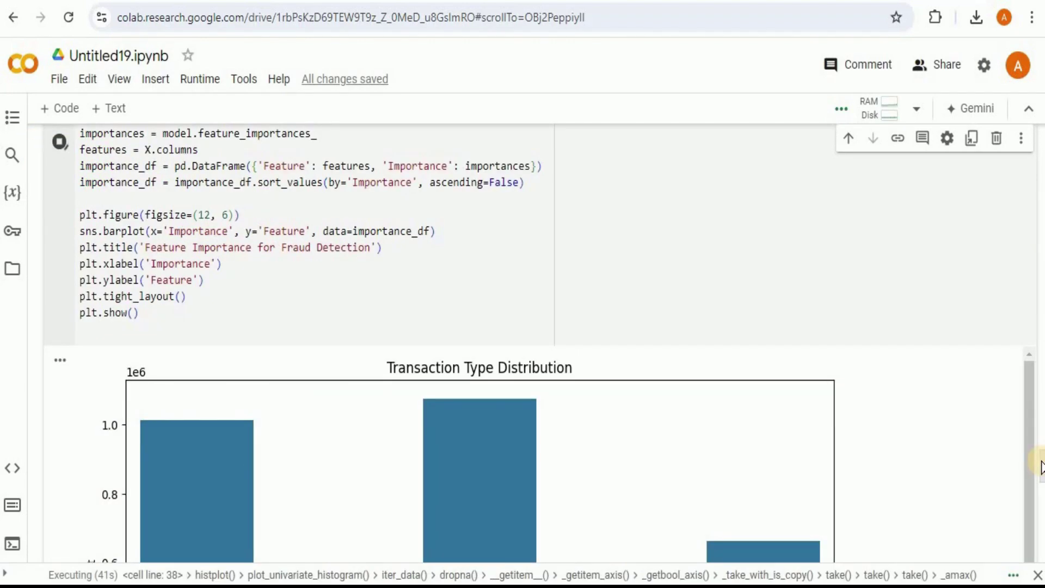
{"action": "left_click_drag", "start_coordinate": [1041, 465], "coordinate": [1040, 502]}
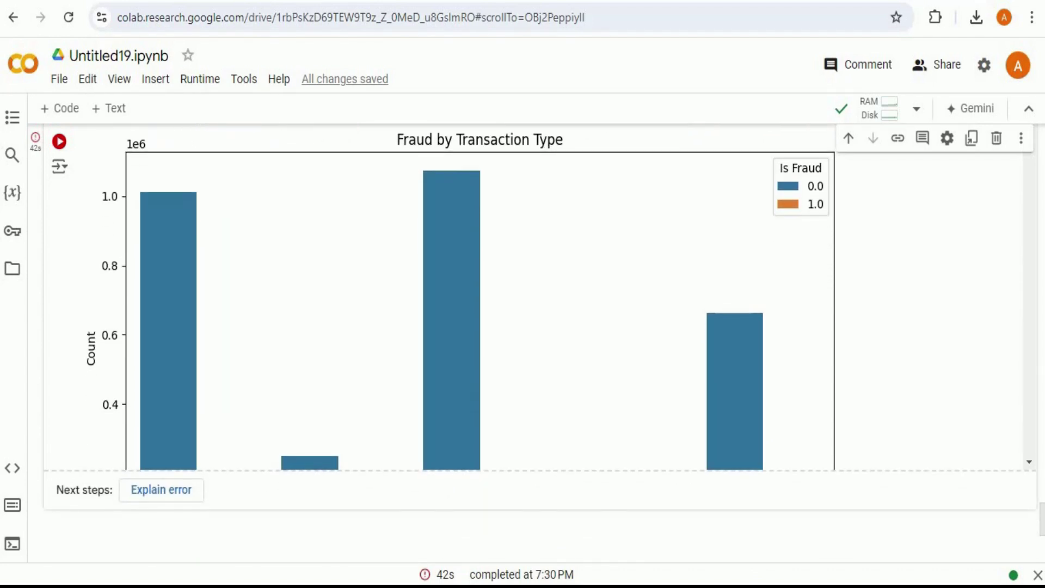
{"action": "scroll", "coordinate": [537, 355], "scroll_direction": "down", "scroll_amount": 2}
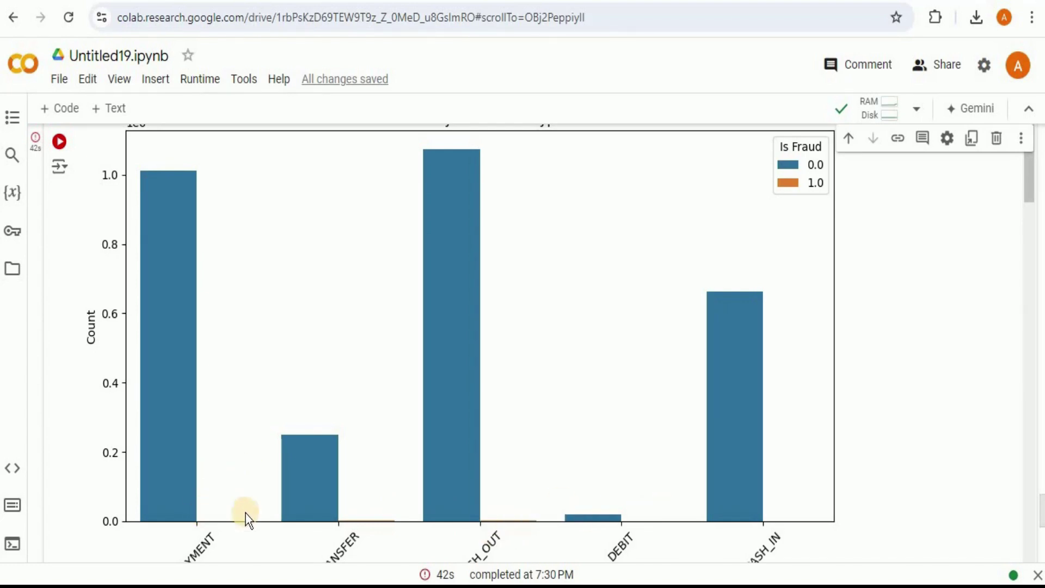
{"action": "left_click_drag", "start_coordinate": [1028, 182], "coordinate": [1039, 201]}
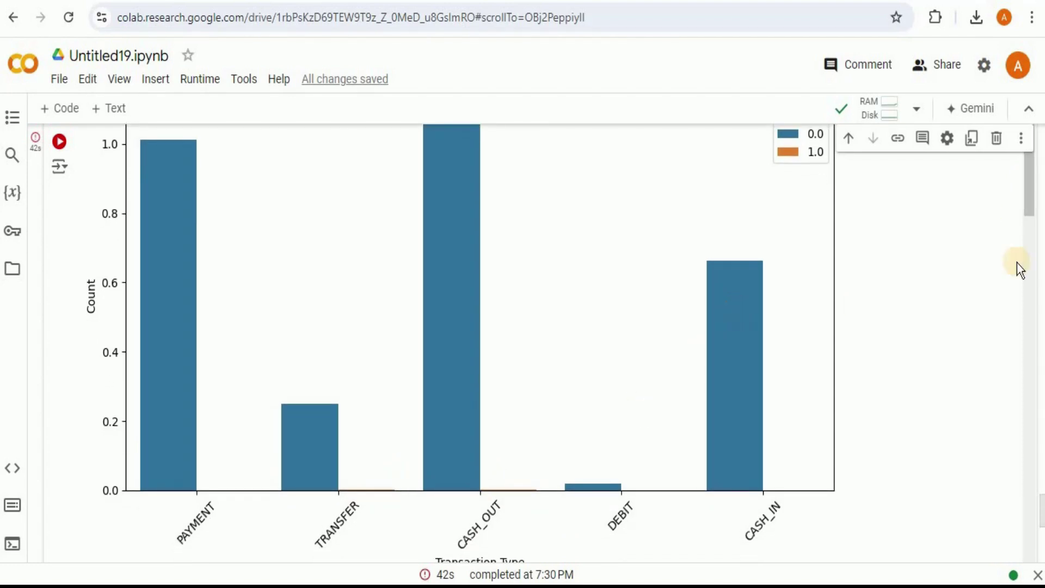
{"action": "left_click_drag", "start_coordinate": [1029, 217], "coordinate": [1037, 410]}
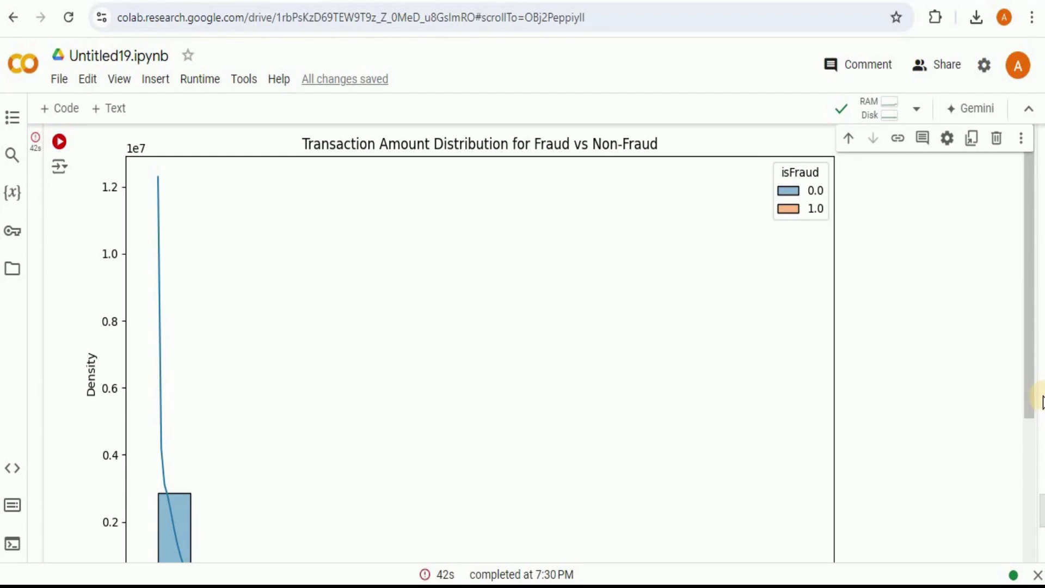
{"action": "left_click_drag", "start_coordinate": [1033, 389], "coordinate": [1038, 412]}
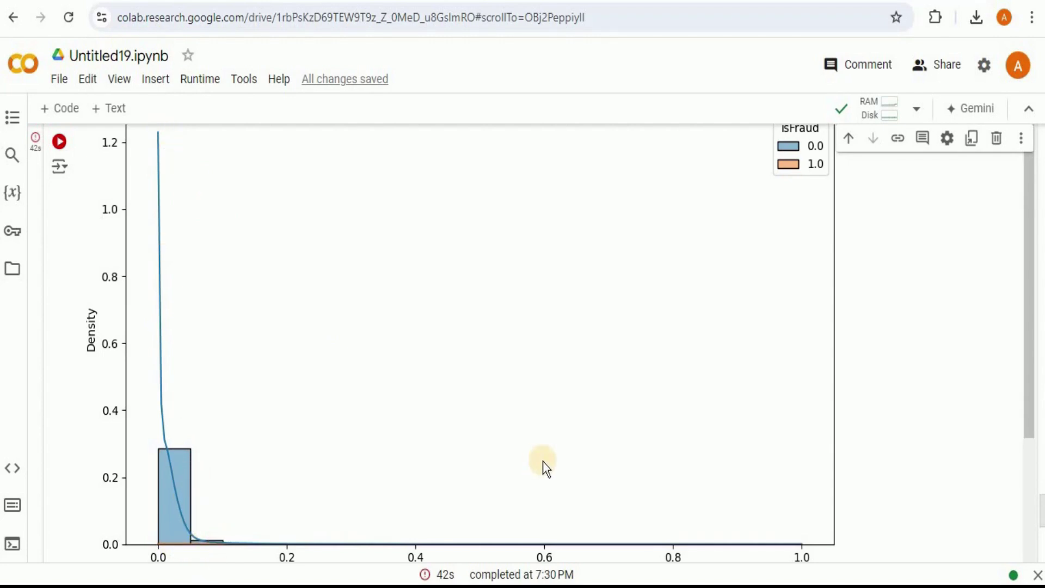
Step: Switch to ChatGPT and submit a follow-up prompt asking for Python code for a complete report predicting which transactions in the dataset may be fraudulent
{"action": "key", "text": "alt+Tab"}
{"action": "left_click", "coordinate": [454, 541]}
{"action": "type", "text": "Also Provide python code to create a kind of complete report predicting which of the transactions in the dataset may be fraudulent"}
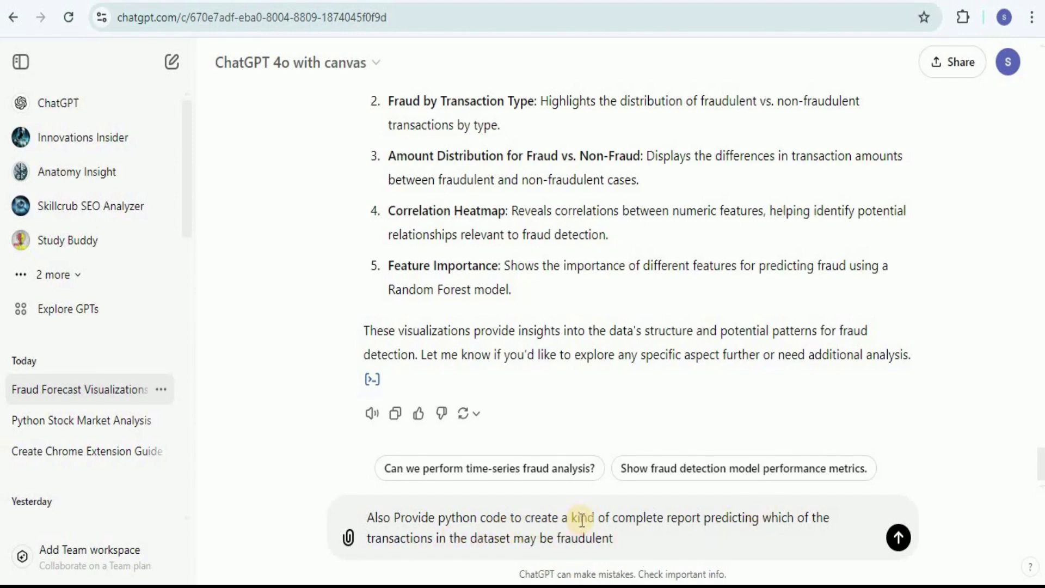
{"action": "key", "text": "Return"}
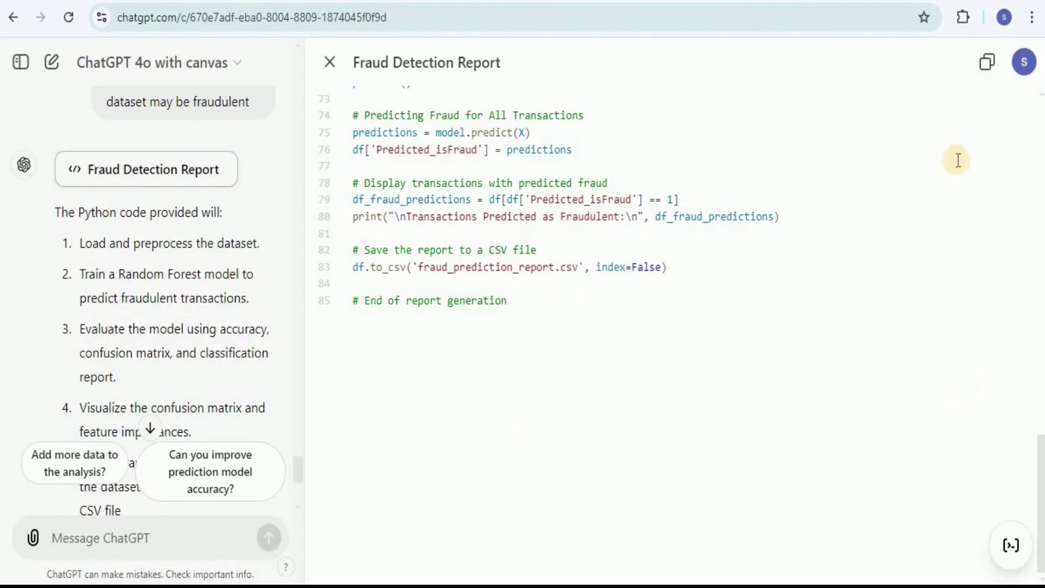
Step: Copy the Fraud Detection Report code from the canvas and paste it into a new code cell at the end of the Colab notebook
{"action": "left_click", "coordinate": [984, 63]}
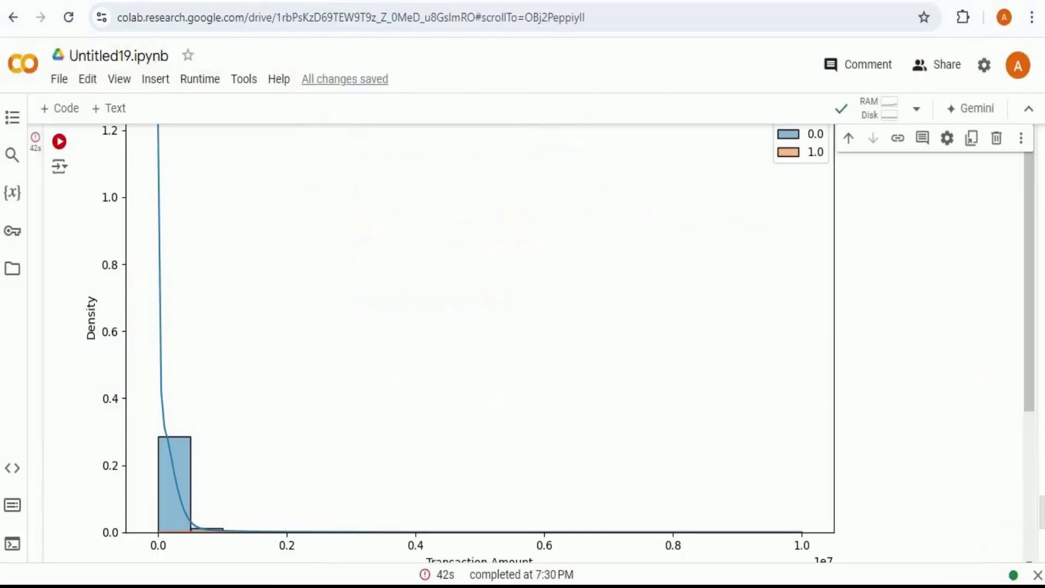
{"action": "scroll", "coordinate": [1003, 442], "scroll_direction": "down", "scroll_amount": 10}
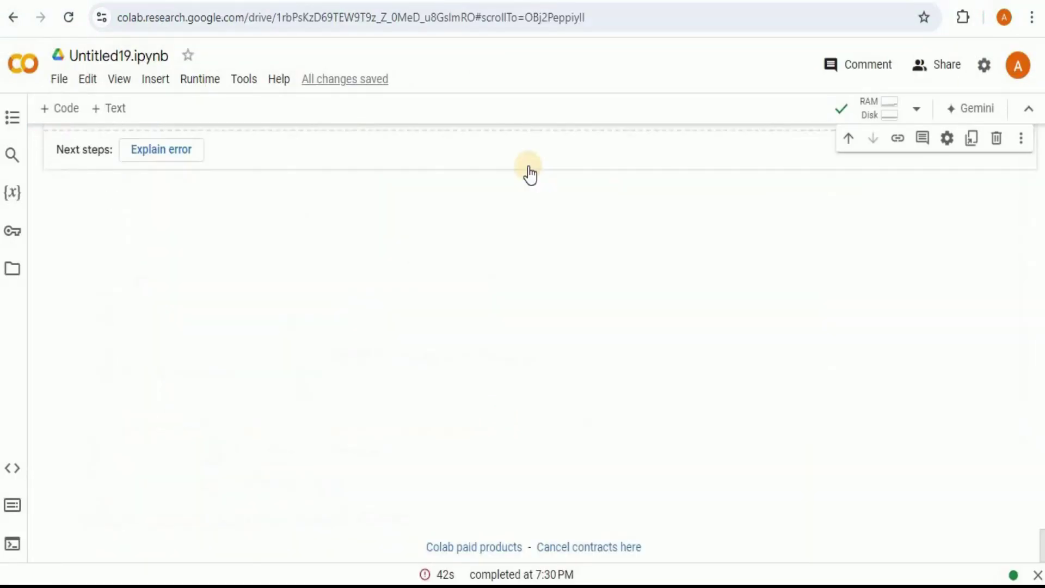
{"action": "left_click", "coordinate": [511, 177]}
{"action": "key", "text": "ctrl+v"}
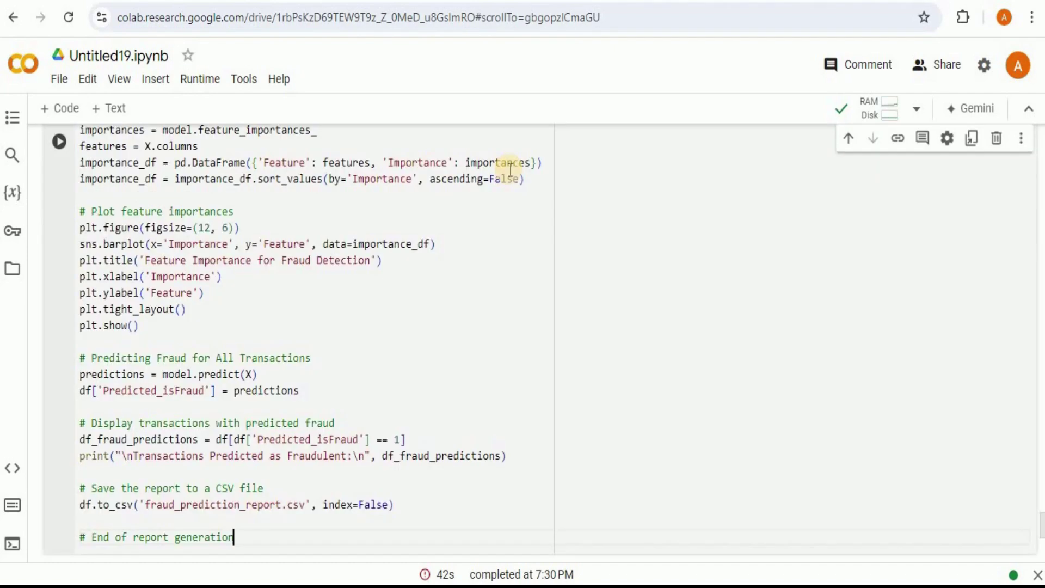
Step: Replace the hard-coded sample DataFrame in the new cell with df=pd.read_csv('/content/dataa.csv') and run the cell
{"action": "left_click", "coordinate": [753, 293]}
{"action": "key", "text": "ctrl+Home"}
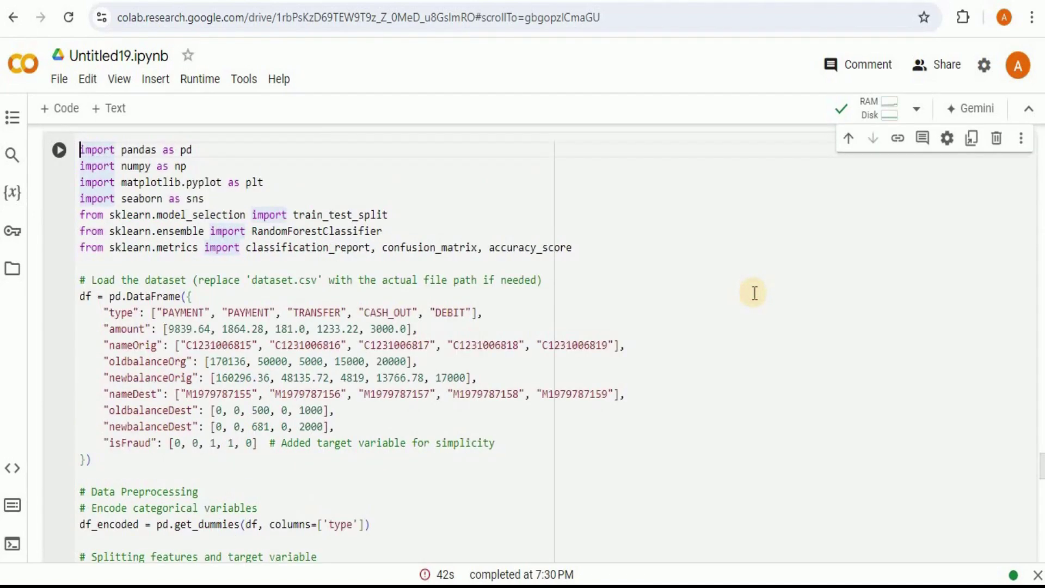
{"action": "left_click_drag", "start_coordinate": [129, 457], "coordinate": [76, 276]}
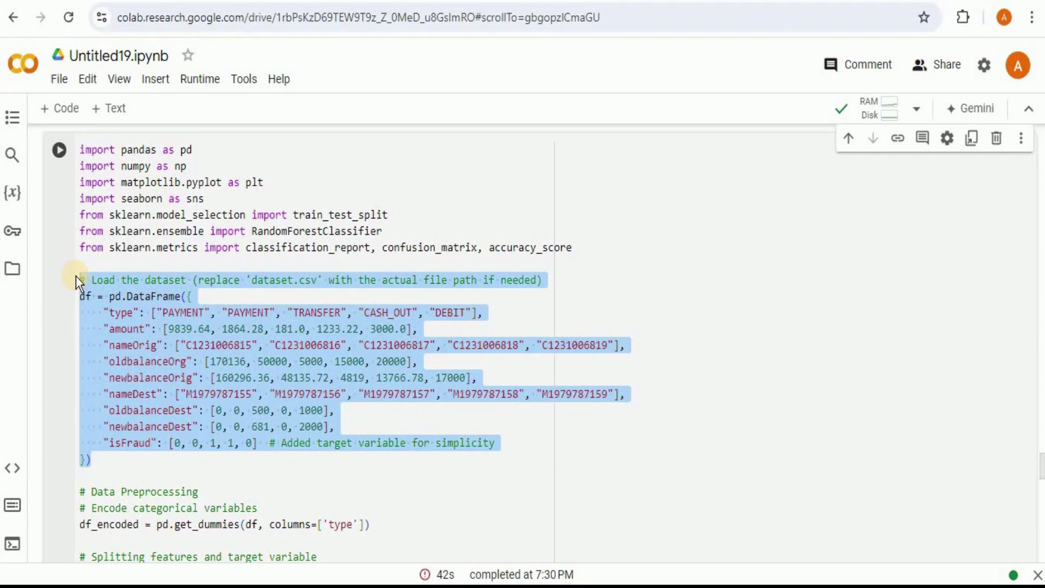
{"action": "key", "text": "BackSpace"}
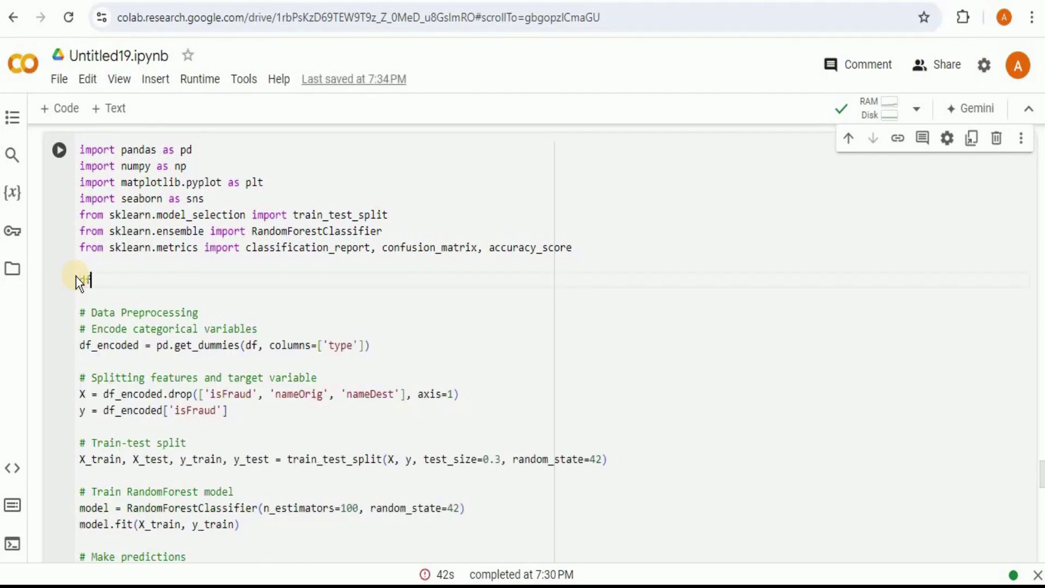
{"action": "type", "text": "df=pd.read"}
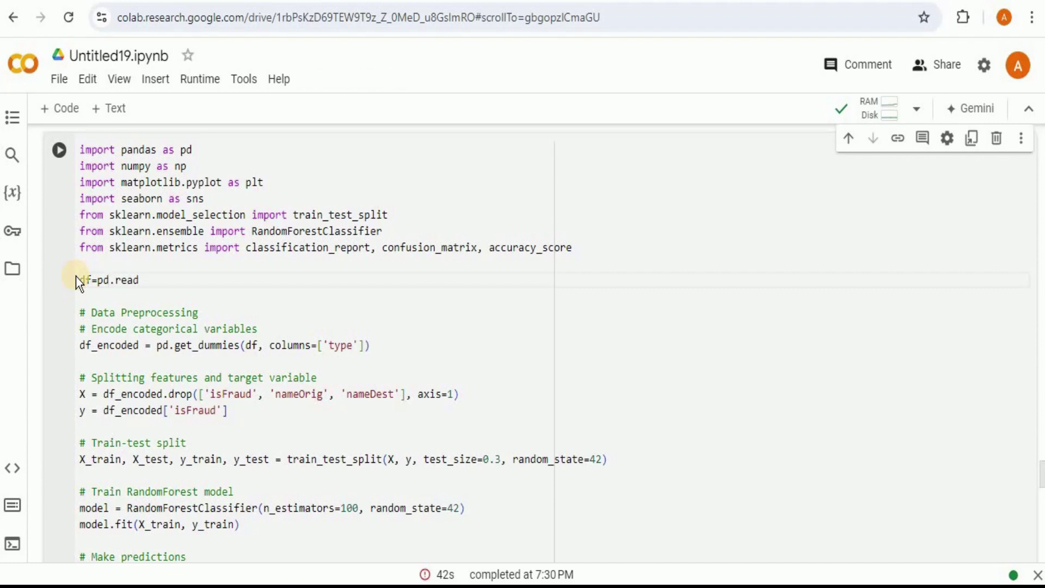
{"action": "key", "text": "Tab"}
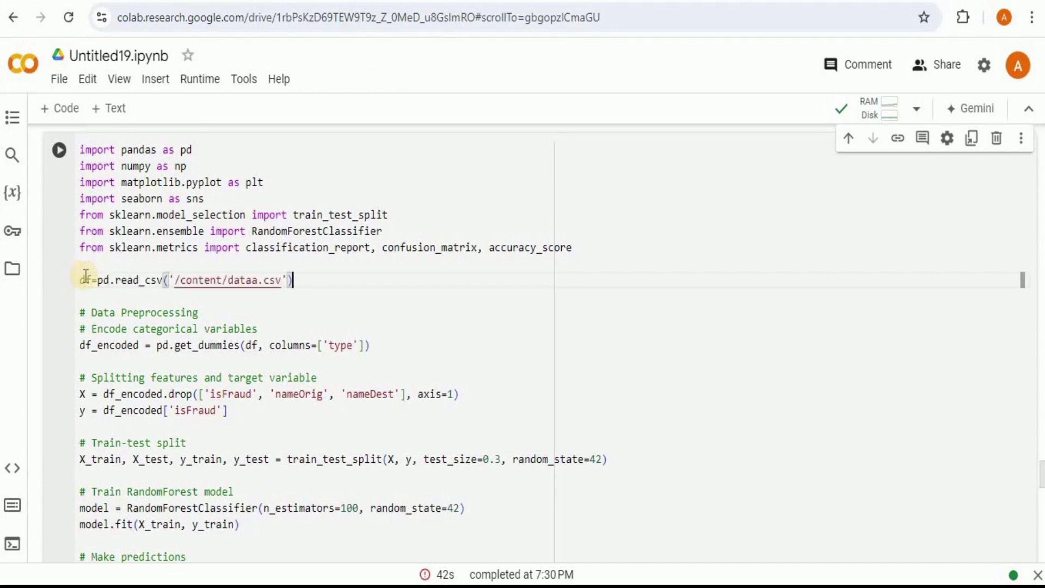
{"action": "left_click", "coordinate": [57, 149]}
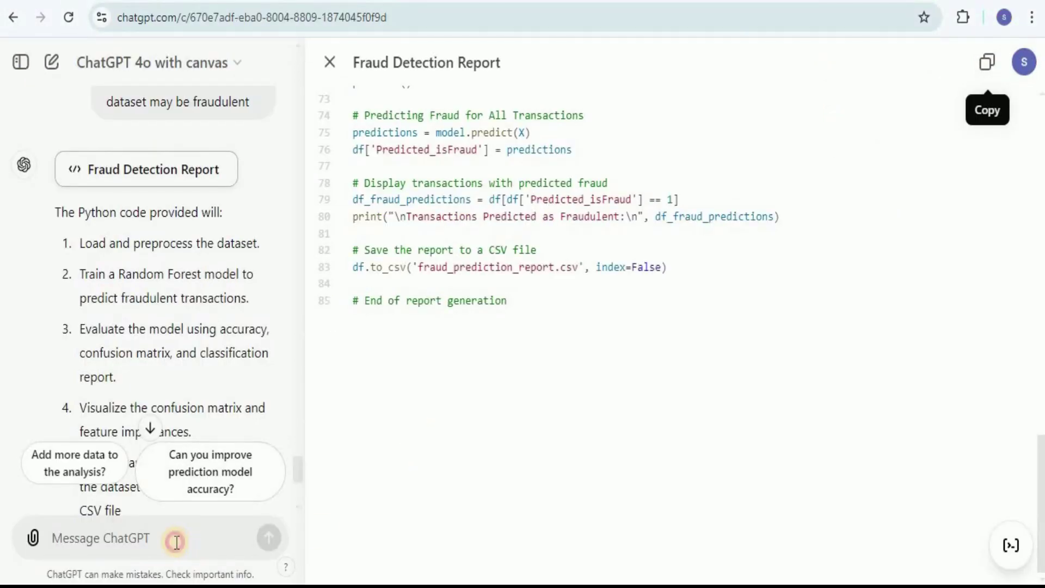
Step: Switch to ChatGPT and submit the error "ValueError: Input y contains NaN." to get the Fraud Detection Report code fixed
{"action": "left_click", "coordinate": [176, 541]}
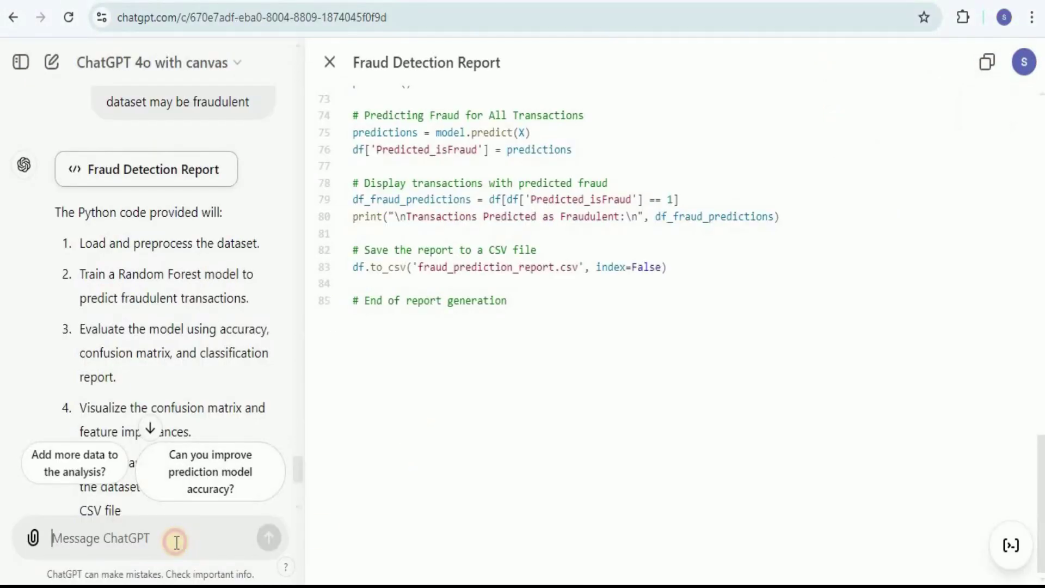
{"action": "type", "text": "ValueError: Input y contains NaN."}
{"action": "key", "text": "Return"}
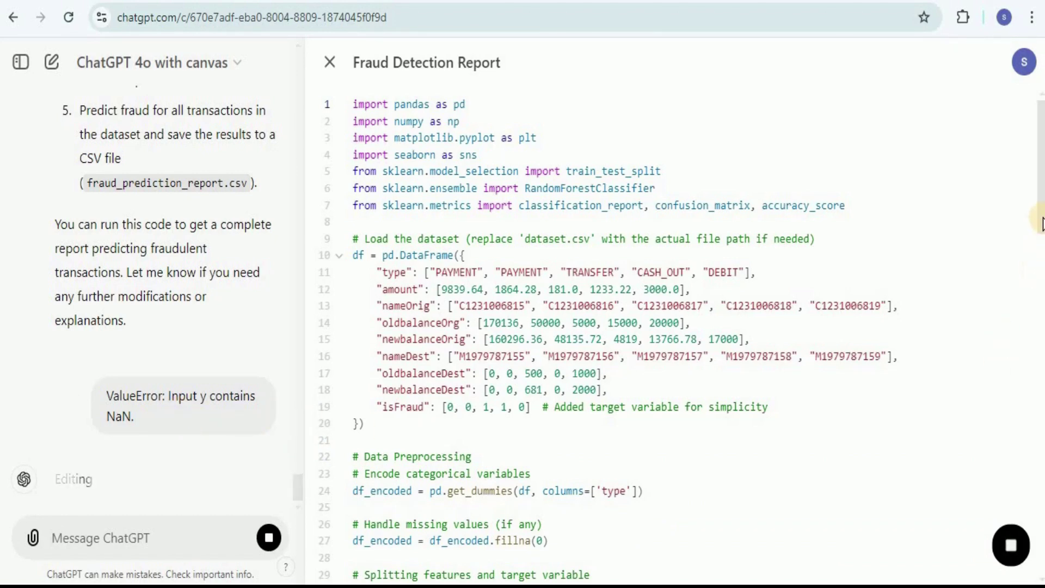
{"action": "scroll", "coordinate": [1040, 223], "scroll_direction": "down", "scroll_amount": 15}
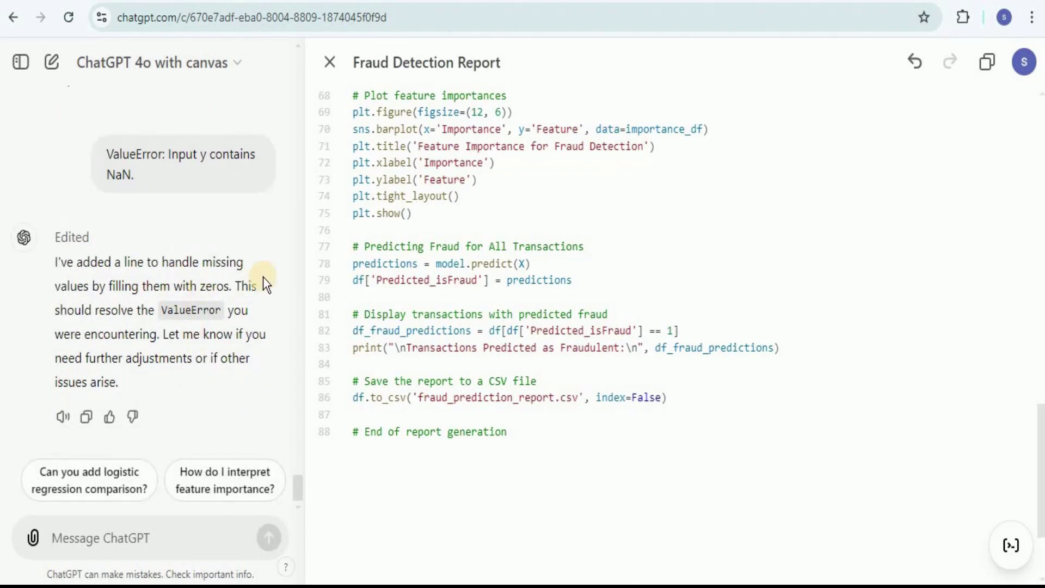
Step: Copy the corrected Fraud Detection Report code from the canvas, replace the failed Colab cell's code with it, and run the cell
{"action": "left_click", "coordinate": [987, 65]}
{"action": "key", "text": "alt+Tab"}
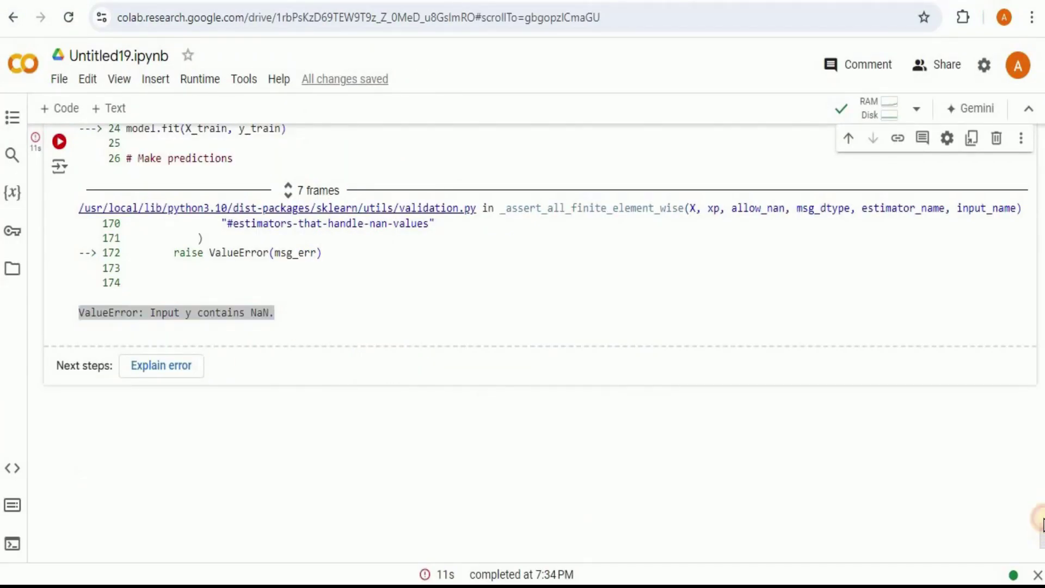
{"action": "scroll", "coordinate": [639, 366], "scroll_direction": "up", "scroll_amount": 7}
{"action": "left_click", "coordinate": [633, 335]}
{"action": "key", "text": "ctrl+a"}
{"action": "key", "text": "BackSpace"}
{"action": "key", "text": "ctrl+v"}
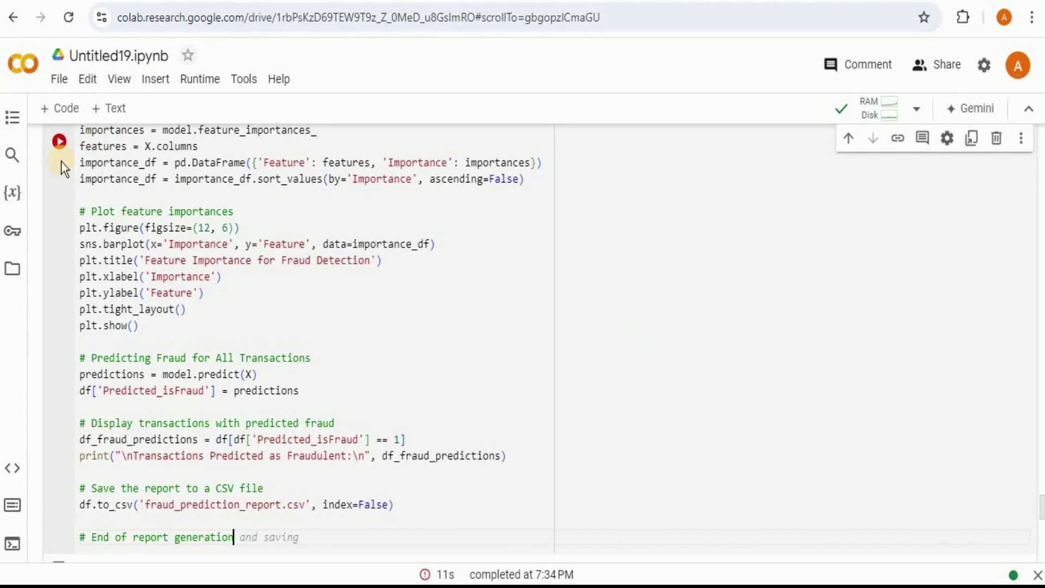
{"action": "left_click", "coordinate": [59, 141]}
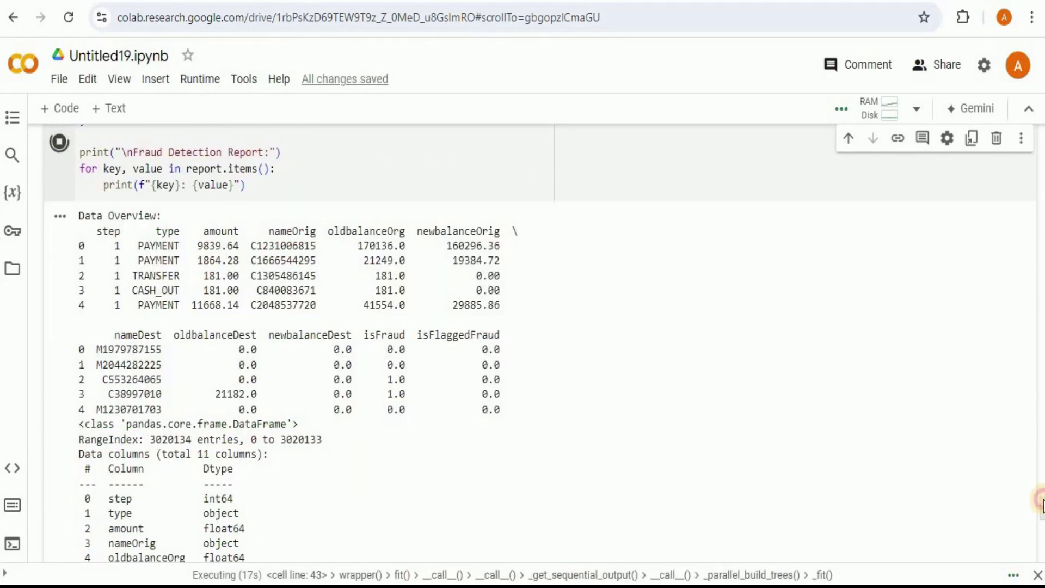
Step: Examine the Data Overview output in Colab, including the isFraud and isFlaggedFraud columns and the list of column data types
{"action": "left_click_drag", "start_coordinate": [1040, 507], "coordinate": [1042, 502]}
{"action": "scroll", "coordinate": [1042, 502], "scroll_direction": "down", "scroll_amount": 3}
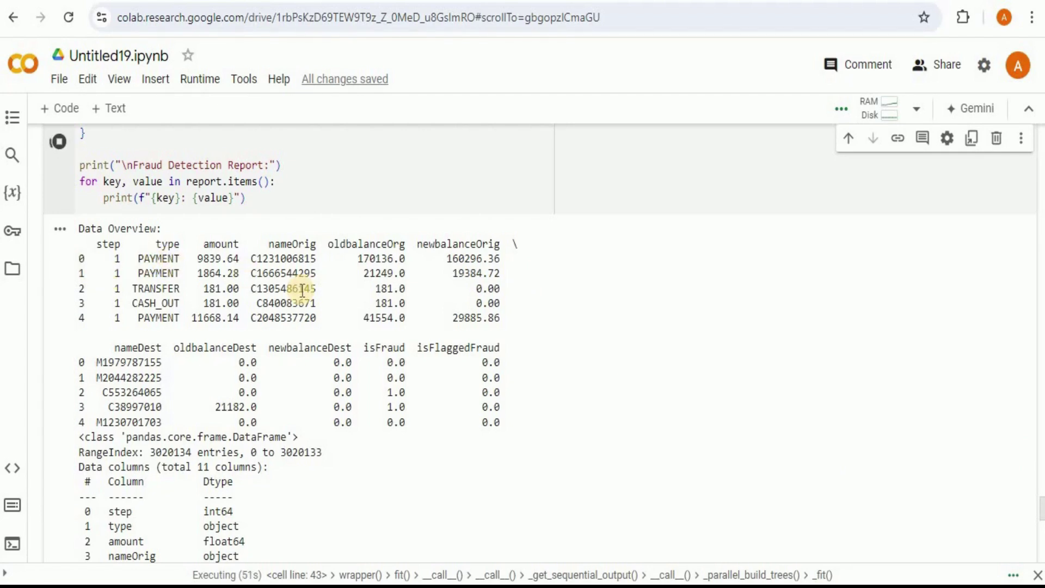
{"action": "left_click_drag", "start_coordinate": [366, 348], "coordinate": [497, 417]}
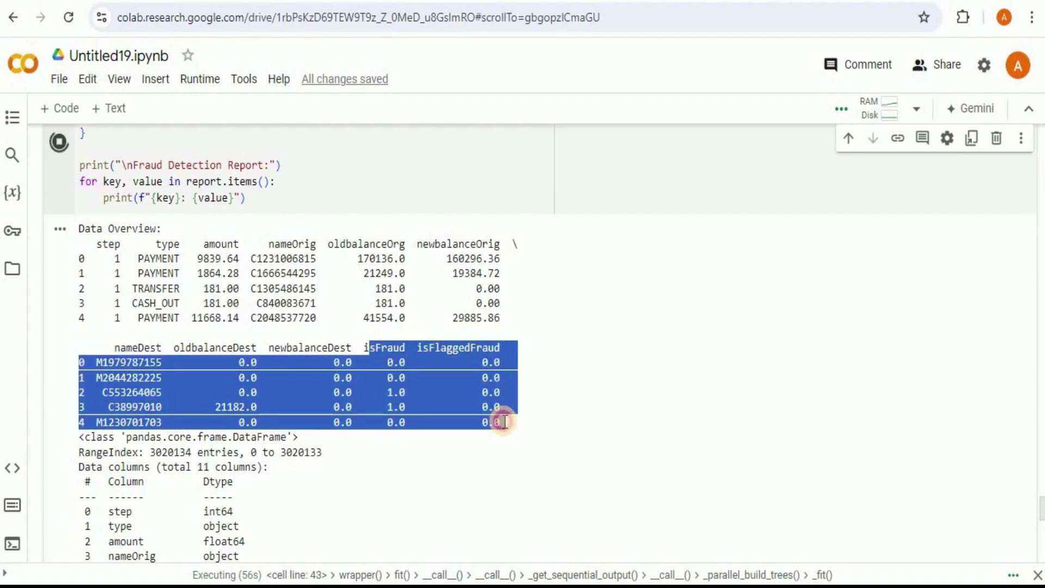
{"action": "left_click", "coordinate": [497, 419]}
{"action": "scroll", "coordinate": [497, 419], "scroll_direction": "down", "scroll_amount": 3}
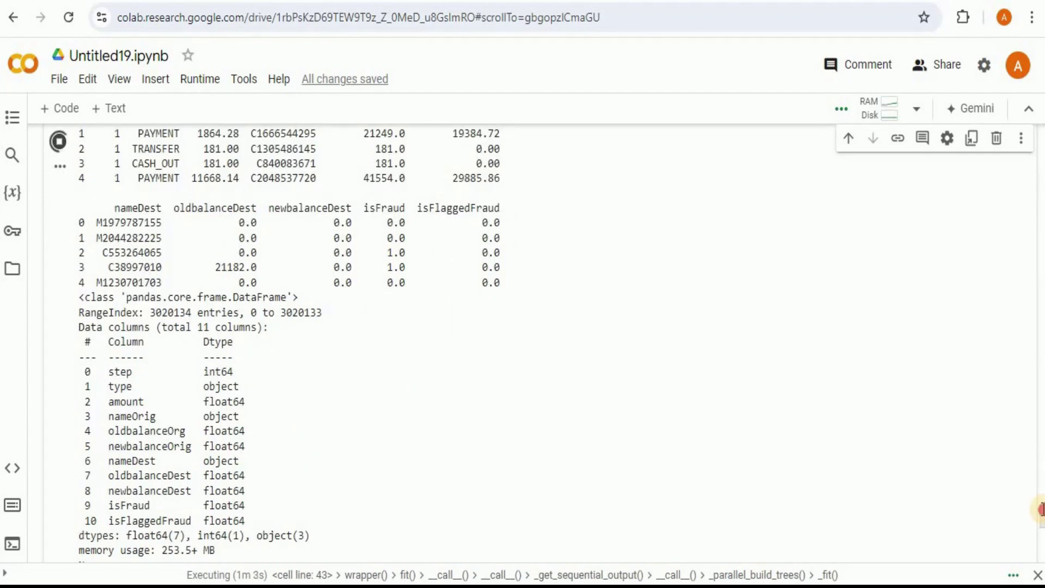
{"action": "scroll", "coordinate": [497, 419], "scroll_direction": "down", "scroll_amount": 3}
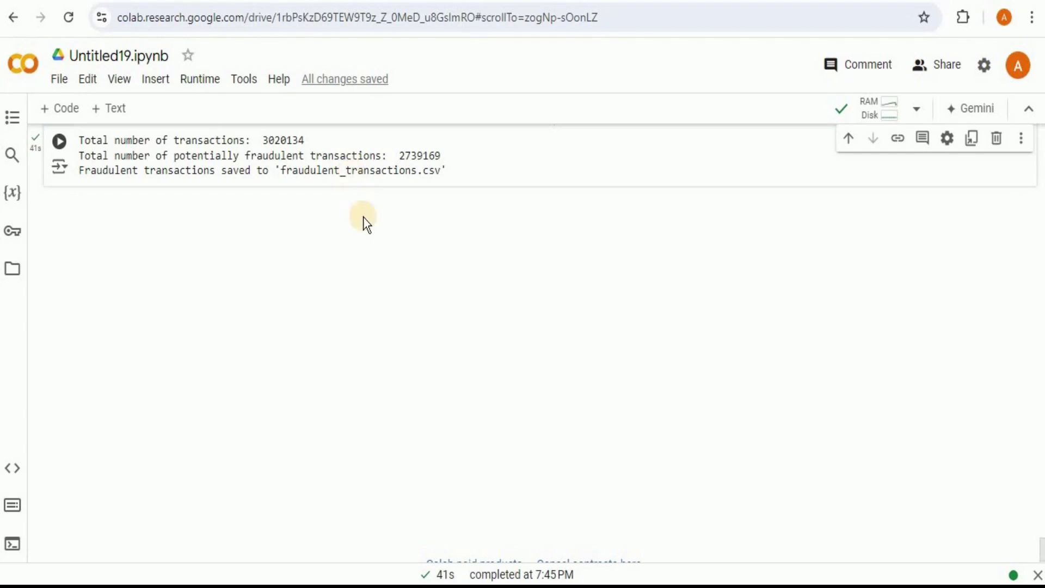
Step: Check the notebook's files for the saved fraudulent_transactions.csv and view its file details
{"action": "left_click", "coordinate": [14, 270]}
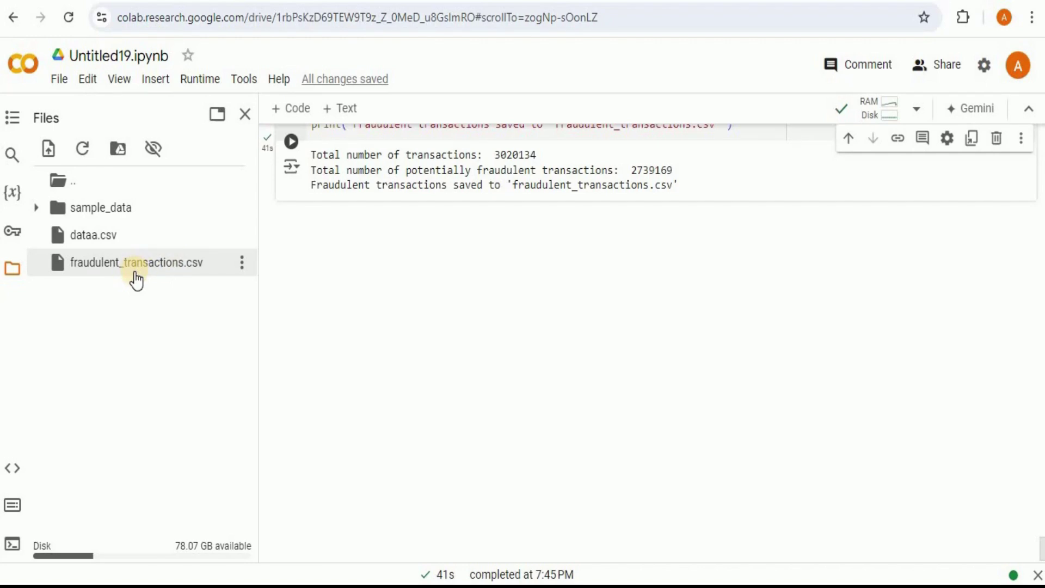
{"action": "mouse_move", "coordinate": [136, 280]}
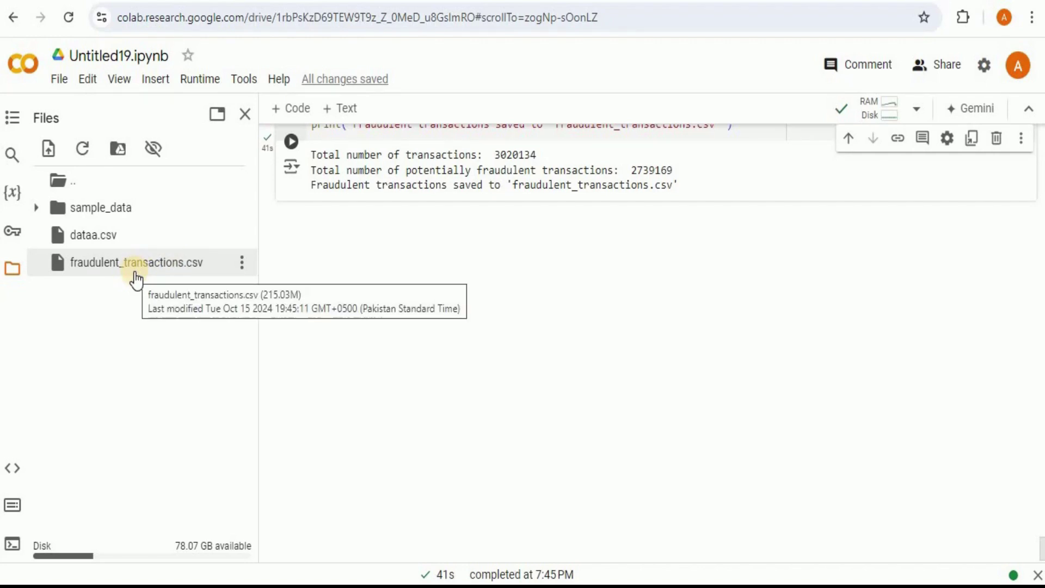
{"action": "left_click", "coordinate": [244, 114]}
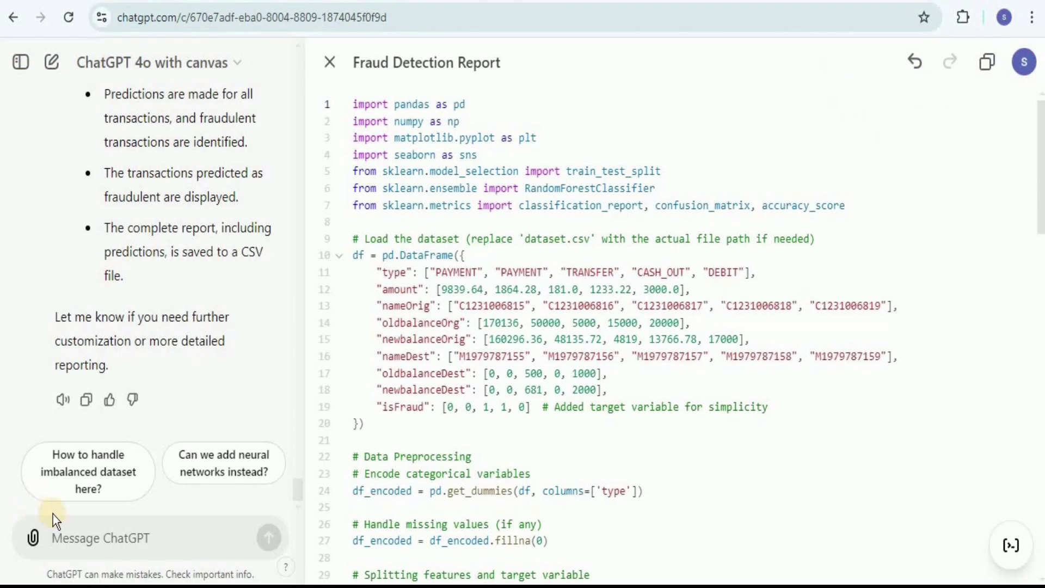
Step: In ChatGPT, submit the prompt "Perform Exploratory Data analysis on the provided columns" and review the updated canvas code
{"action": "left_click", "coordinate": [102, 535]}
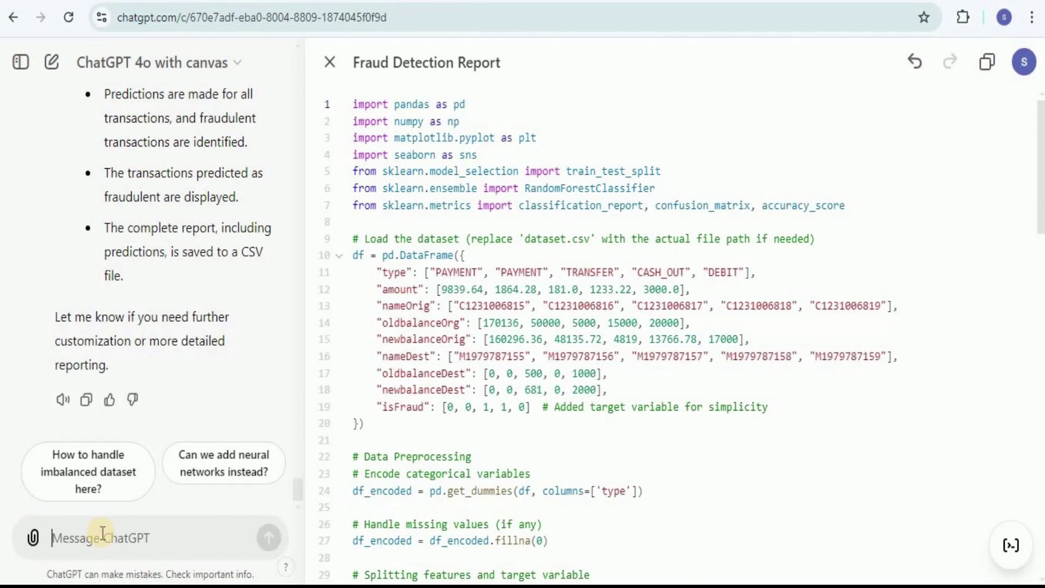
{"action": "type", "text": "Perform Exploratory Data analysis on the provided columns"}
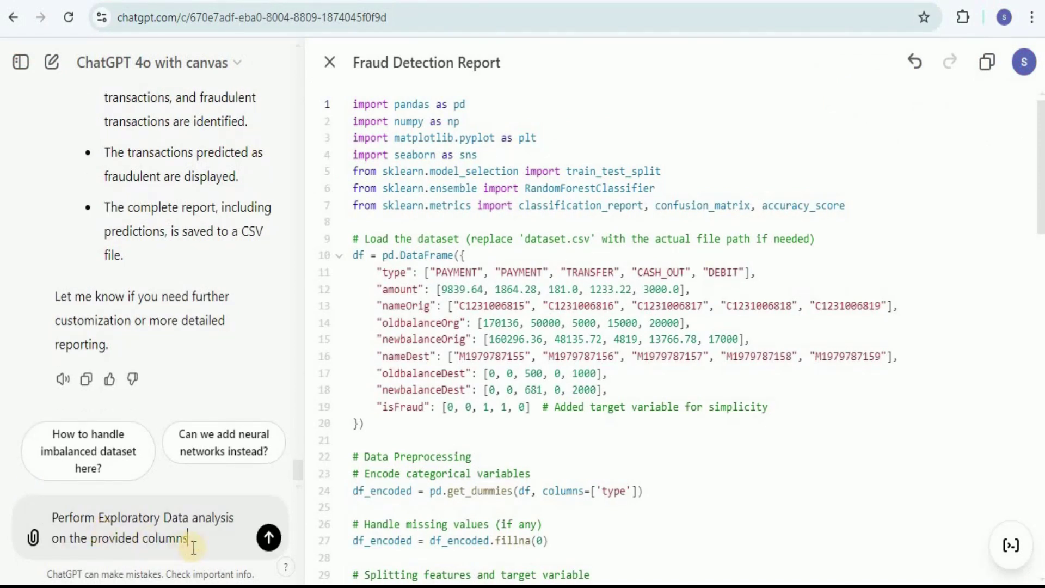
{"action": "left_click", "coordinate": [269, 538]}
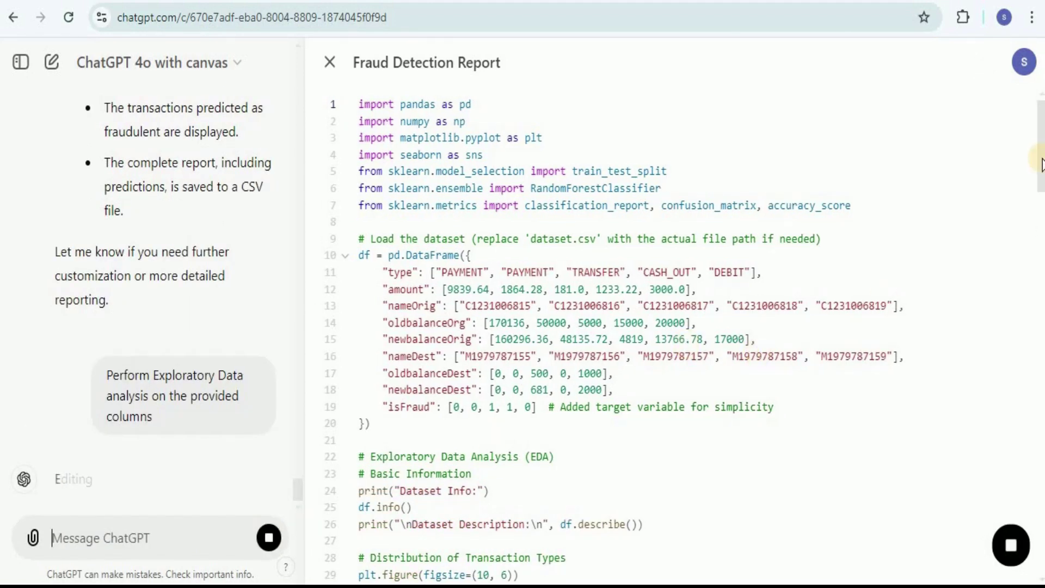
{"action": "scroll", "coordinate": [1037, 169], "scroll_direction": "down", "scroll_amount": 1}
{"action": "scroll", "coordinate": [1041, 339], "scroll_direction": "down", "scroll_amount": 10}
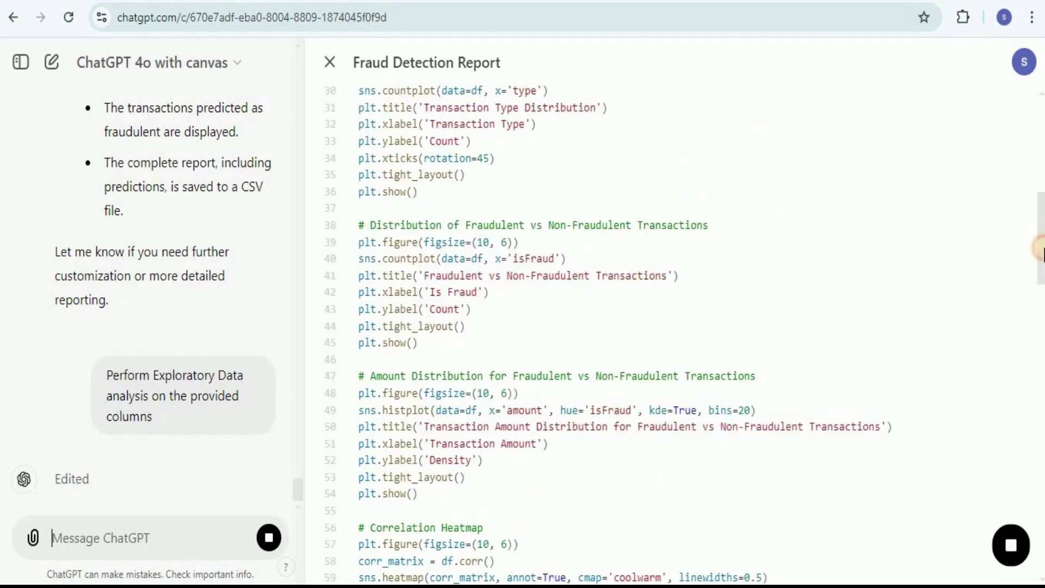
{"action": "left_click_drag", "start_coordinate": [1041, 337], "coordinate": [1033, 133]}
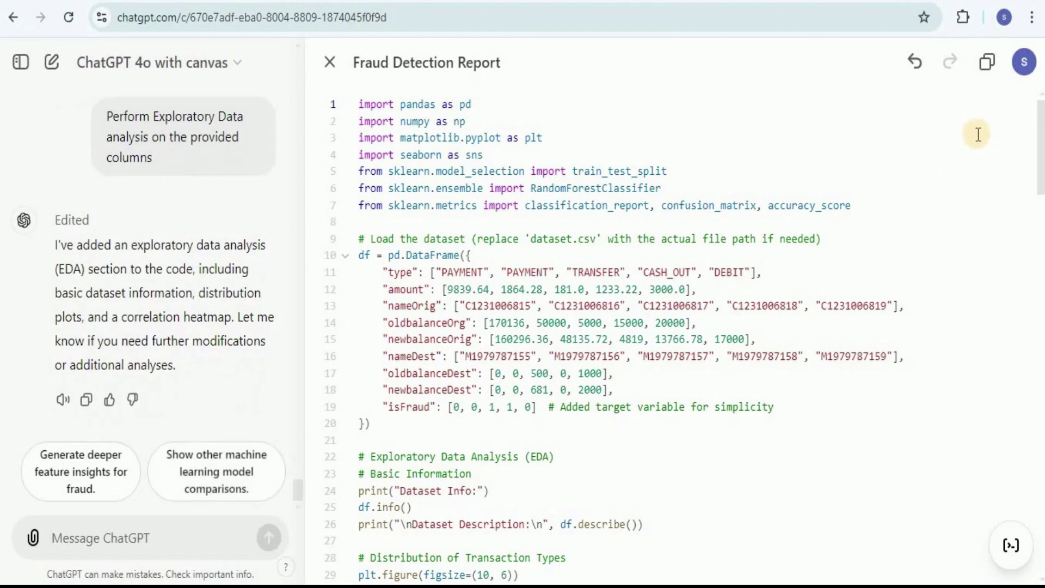
Step: Copy the exploratory data analysis code from the canvas into a new code cell at the end of the Colab notebook and run it
{"action": "left_click", "coordinate": [983, 82]}
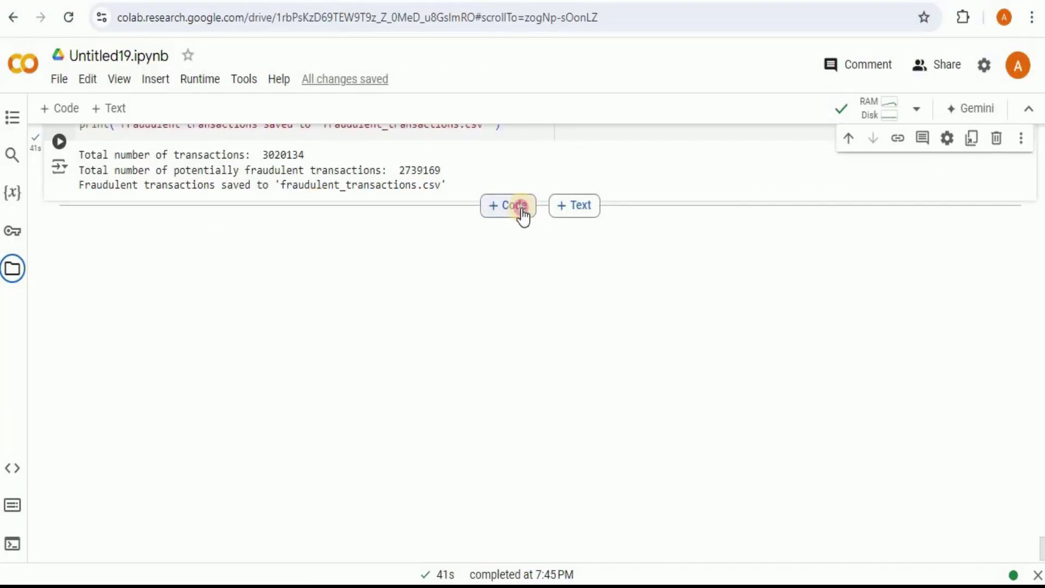
{"action": "left_click", "coordinate": [520, 211]}
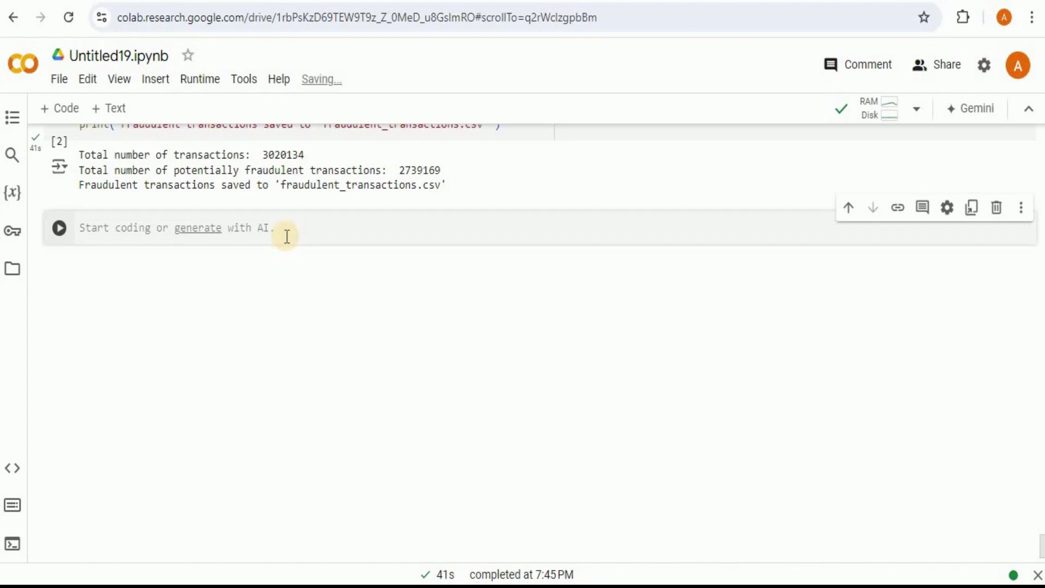
{"action": "key", "text": "ctrl+v"}
{"action": "left_click", "coordinate": [59, 143]}
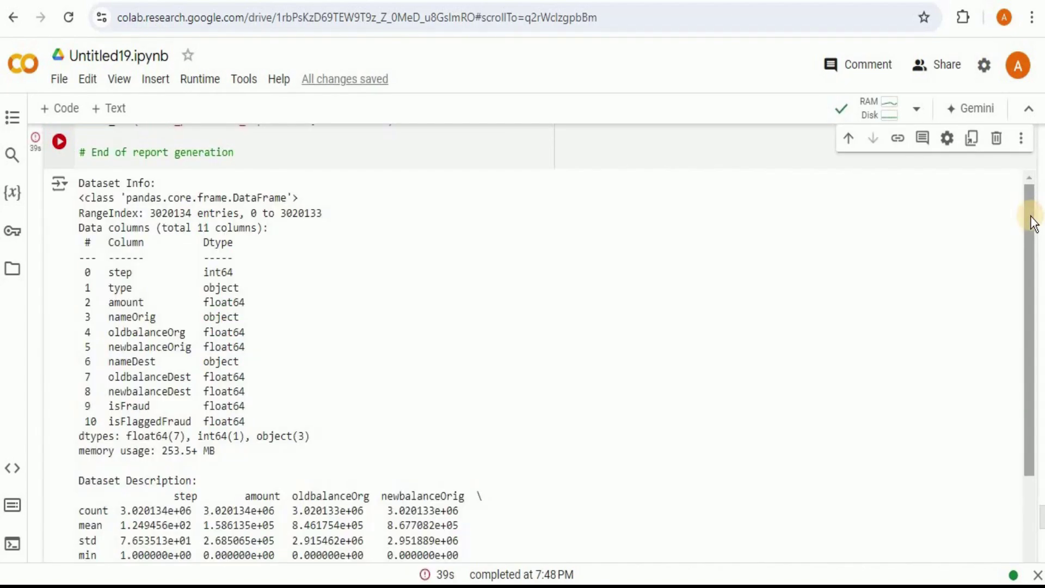
Step: Examine the dataset description, transaction type, fraudulent vs non-fraudulent and transaction amount charts in the output, and return to ChatGPT
{"action": "left_click_drag", "start_coordinate": [1032, 220], "coordinate": [1037, 316]}
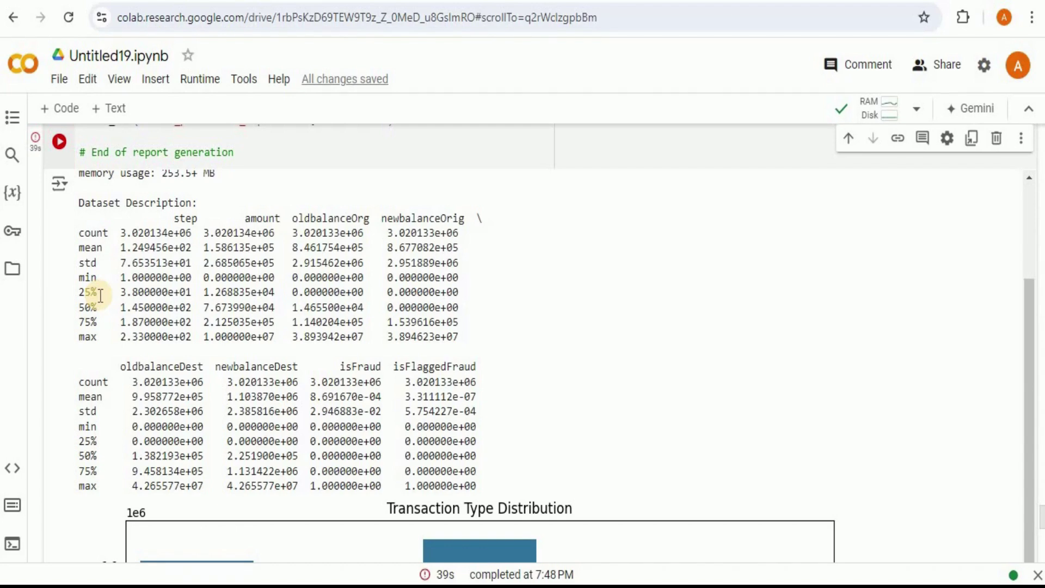
{"action": "left_click_drag", "start_coordinate": [1028, 303], "coordinate": [1030, 575]}
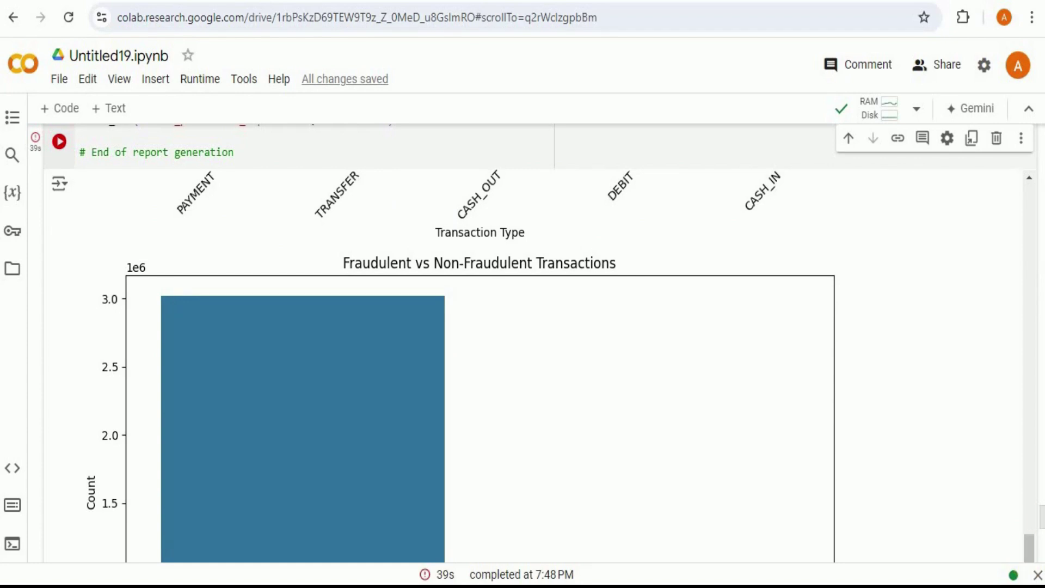
{"action": "left_click_drag", "start_coordinate": [1040, 520], "coordinate": [1040, 532]}
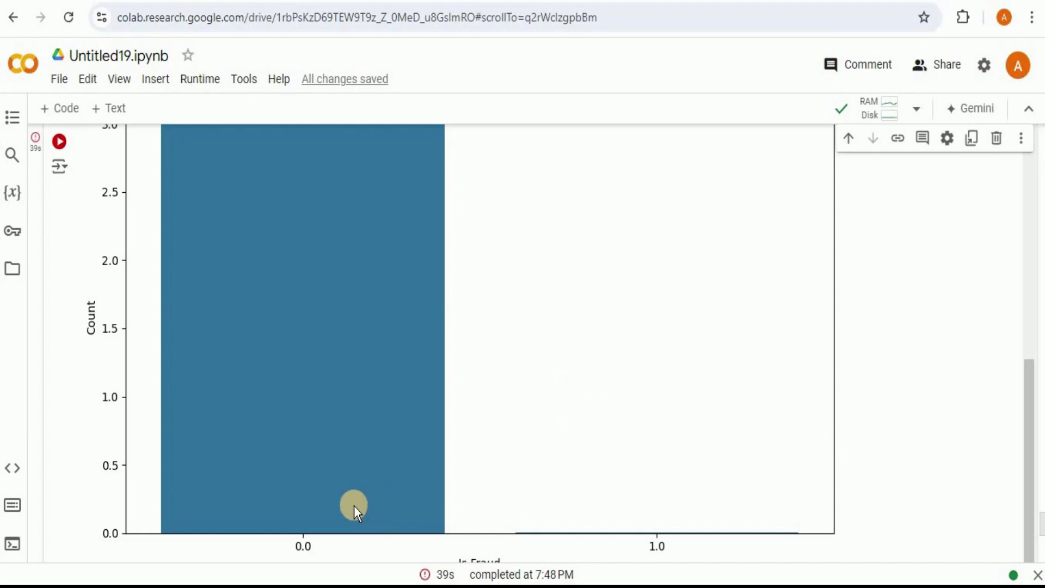
{"action": "left_click_drag", "start_coordinate": [1031, 494], "coordinate": [1032, 582]}
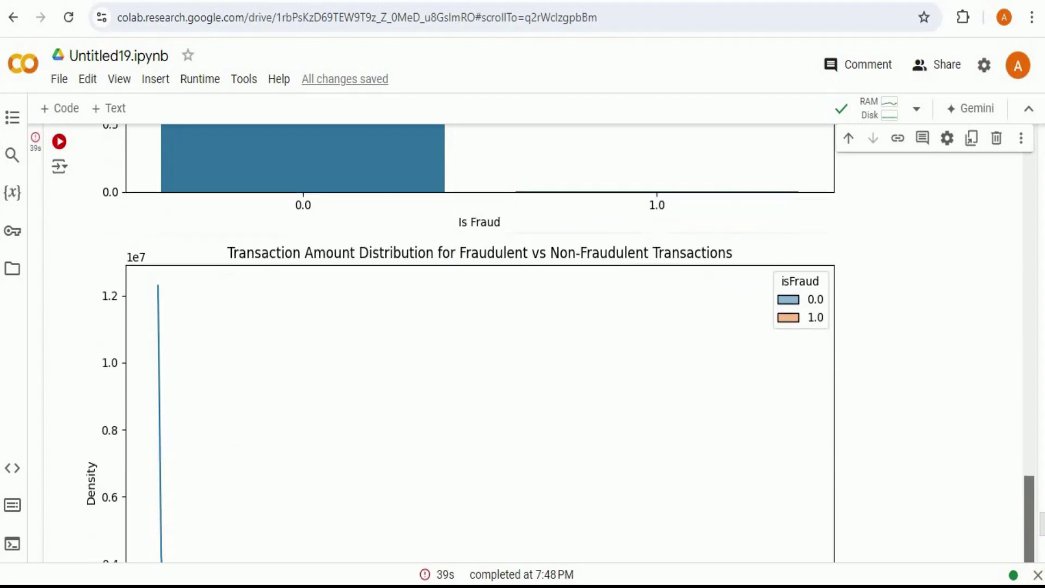
{"action": "left_click_drag", "start_coordinate": [1026, 497], "coordinate": [1025, 561]}
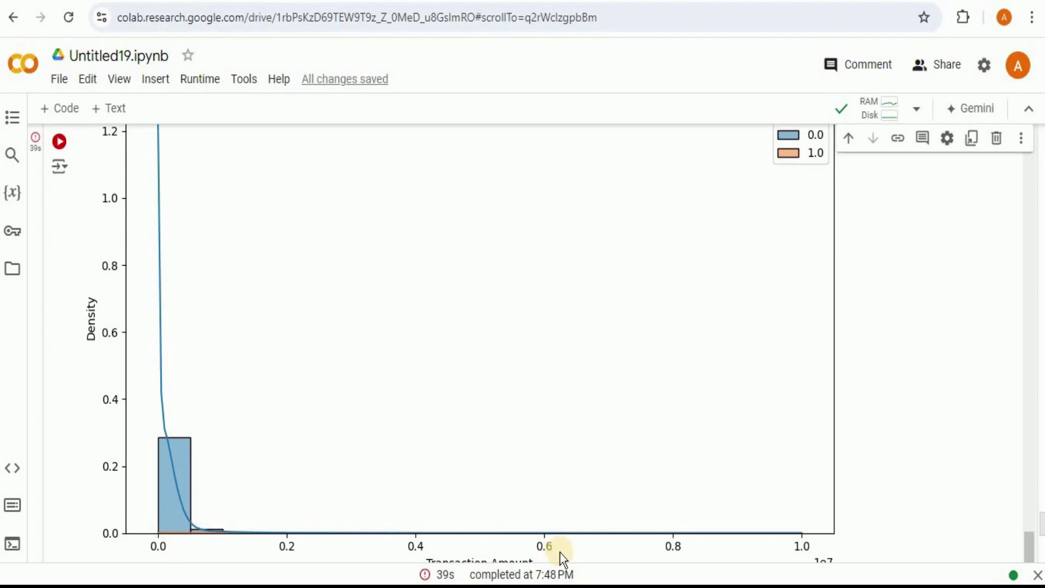
{"action": "mouse_move", "coordinate": [1030, 541]}
{"action": "left_mouse_down"}
{"action": "mouse_move", "coordinate": [1030, 520]}
{"action": "mouse_move", "coordinate": [1027, 551]}
{"action": "left_mouse_up"}
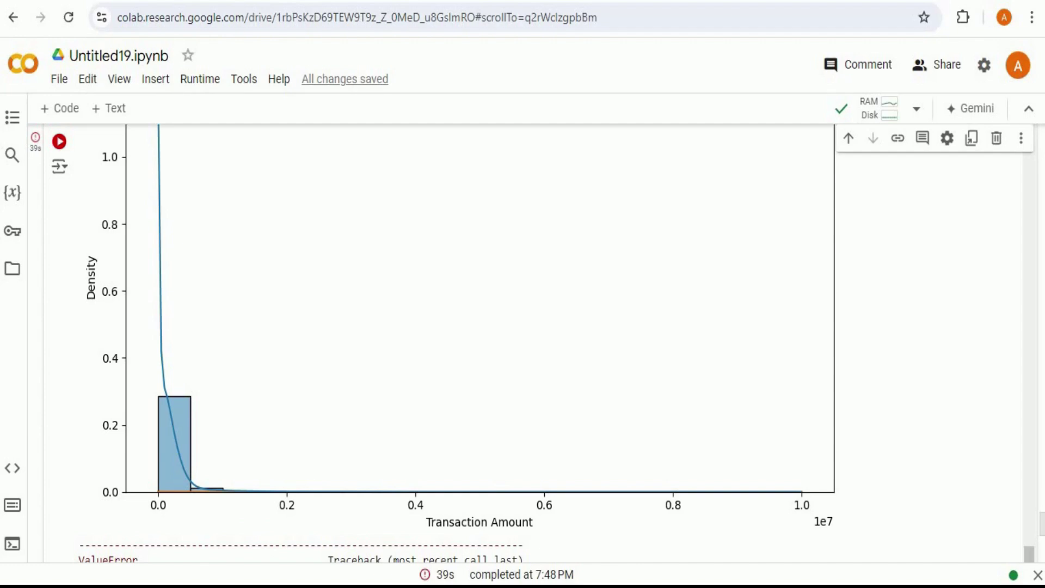
{"action": "key", "text": "alt+Tab"}
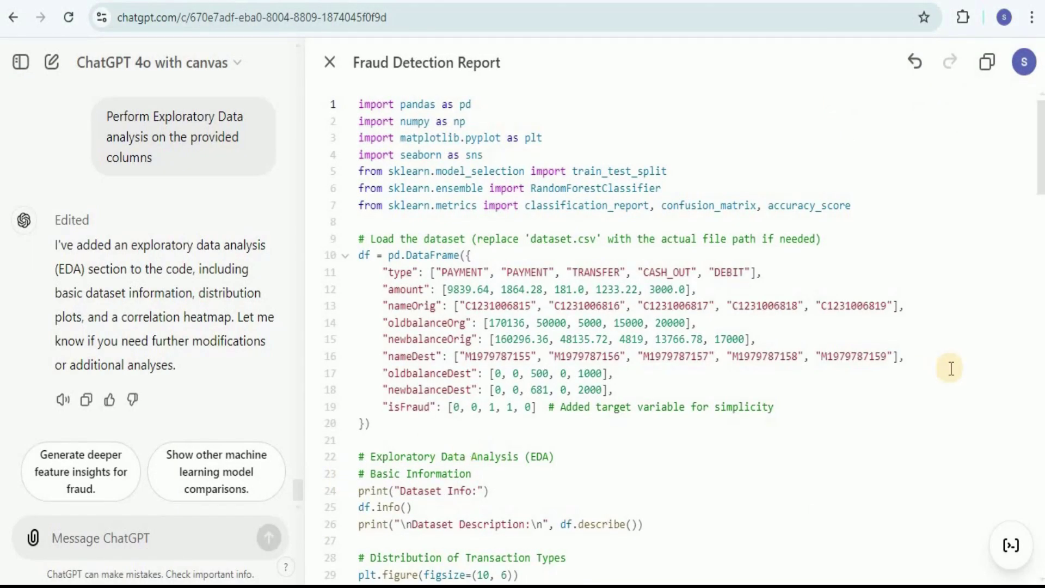